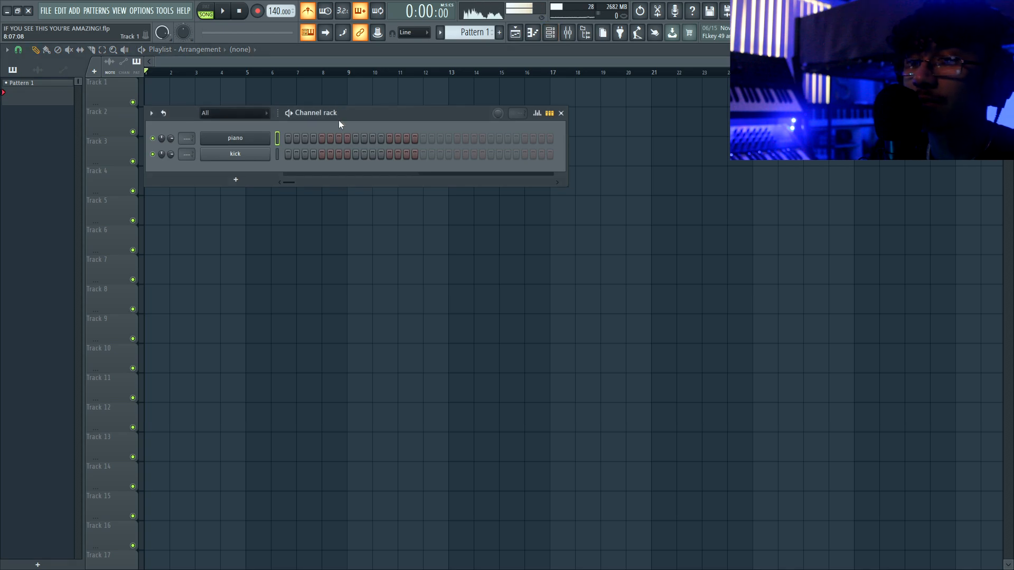
- Open the piano channel's Piano roll and enlarge the note grid
click(537, 34)
drag(388, 245, 312, 451)
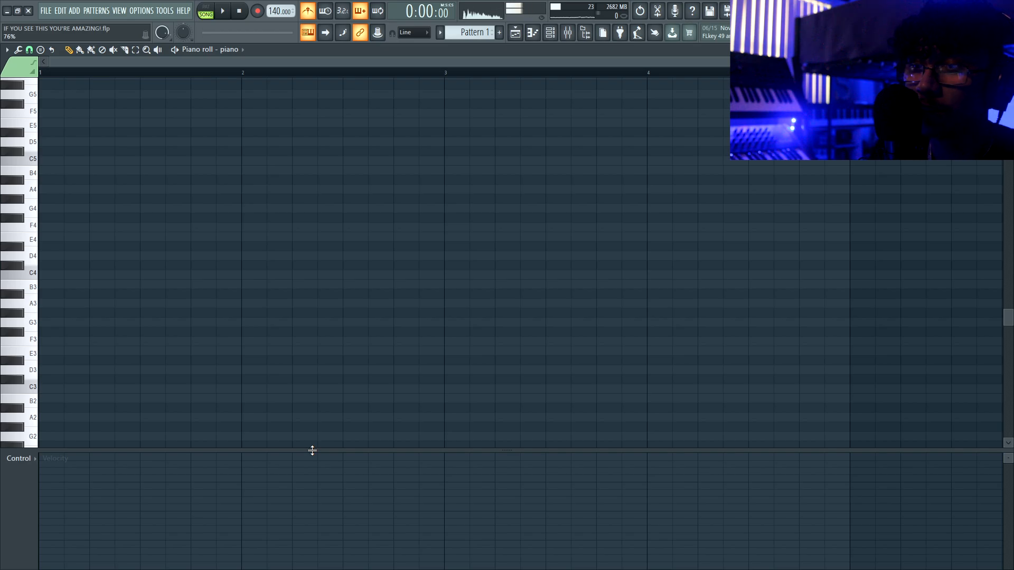
scroll(326, 357, down, 2)
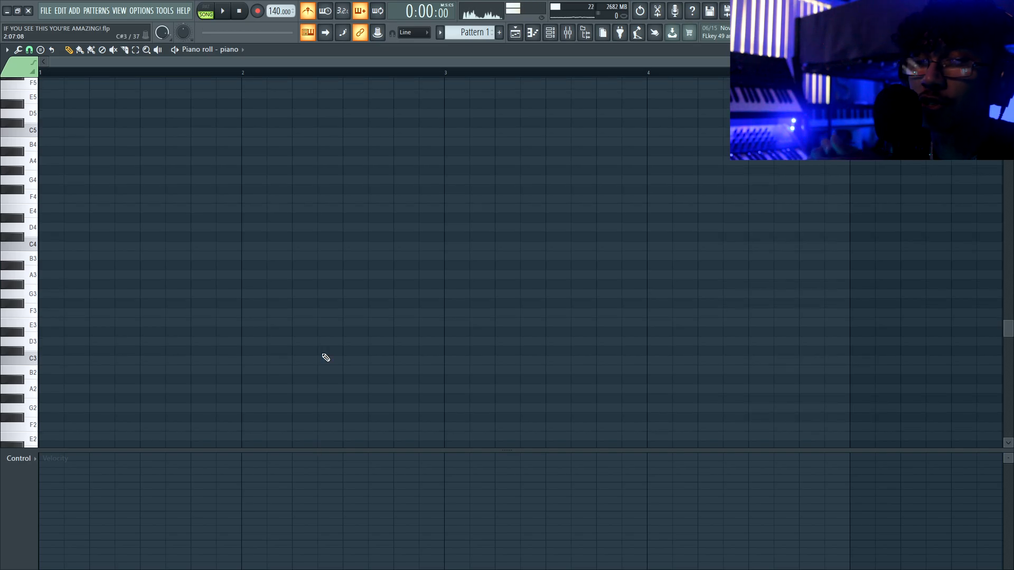
scroll(220, 273, up, 2)
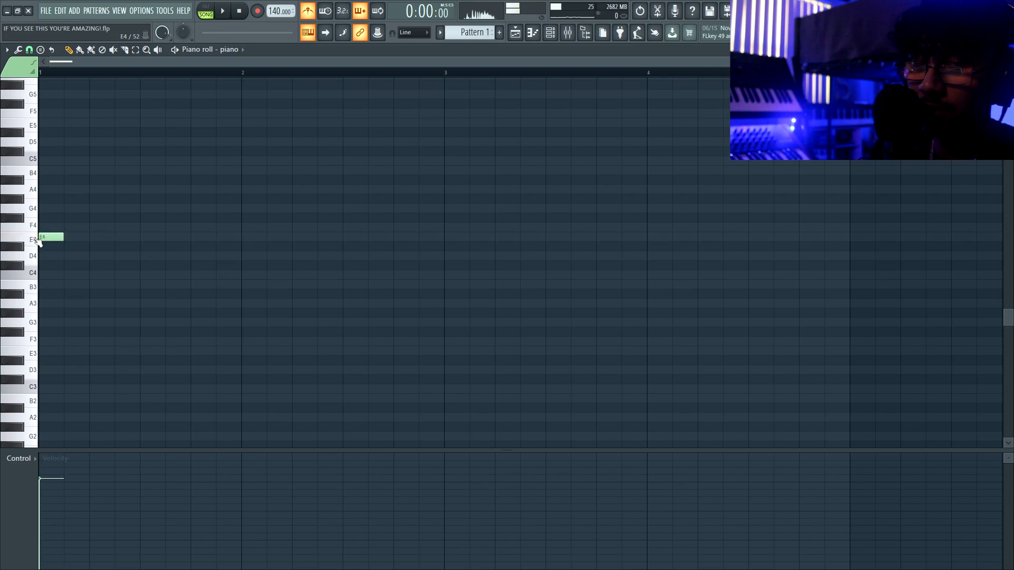
- Draw a long E3 bass note across two bars with short E4, G4 and B4 notes above
drag(61, 236, 315, 232)
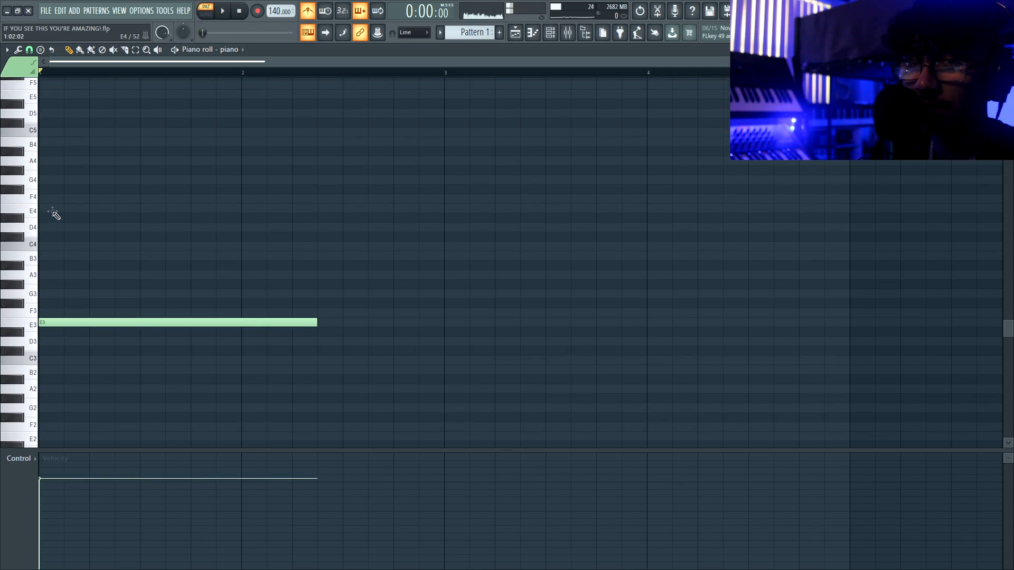
click(56, 216)
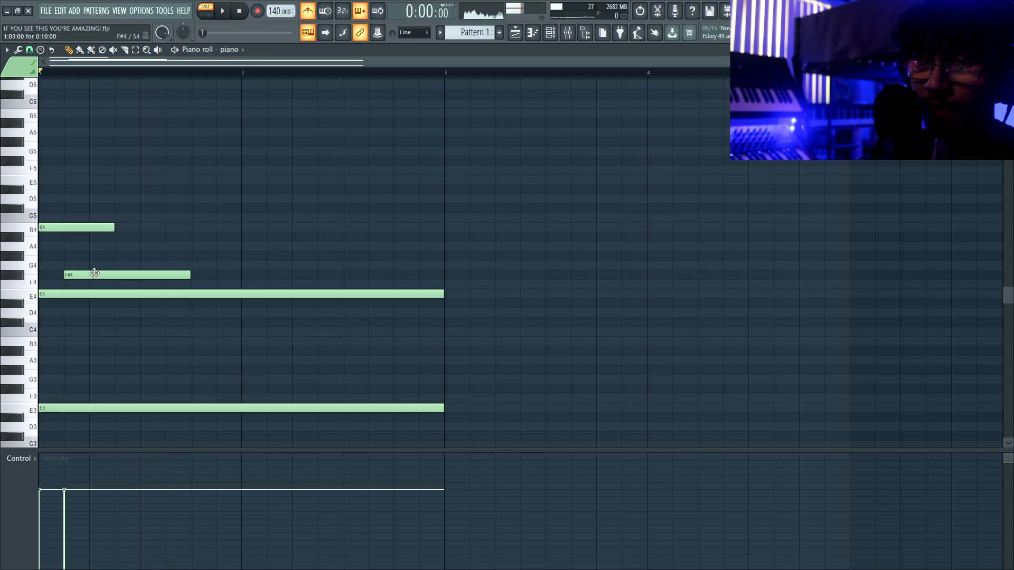
drag(94, 273, 97, 264)
drag(73, 307, 89, 253)
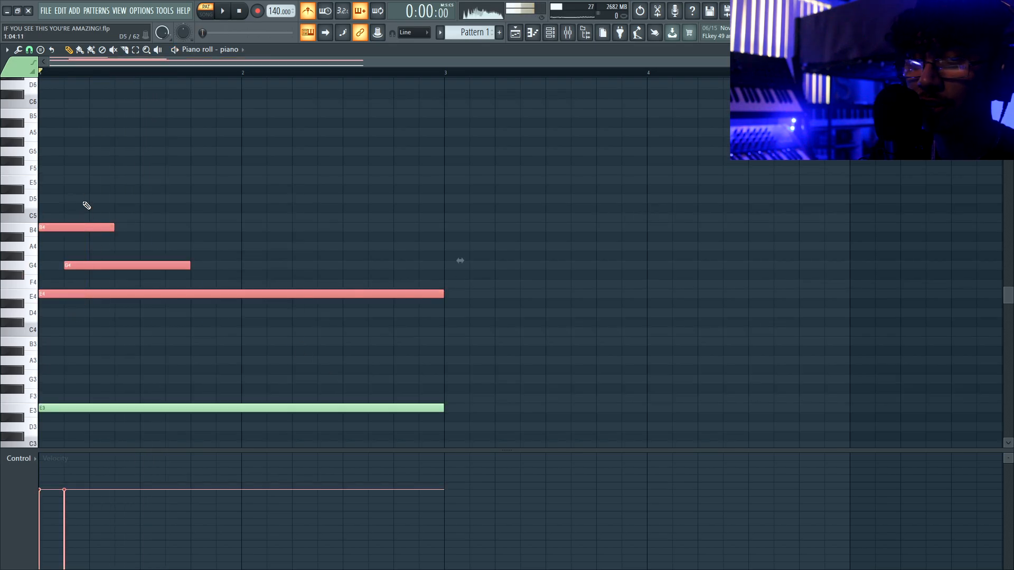
ctrl+click(84, 204)
ctrl+click(63, 293)
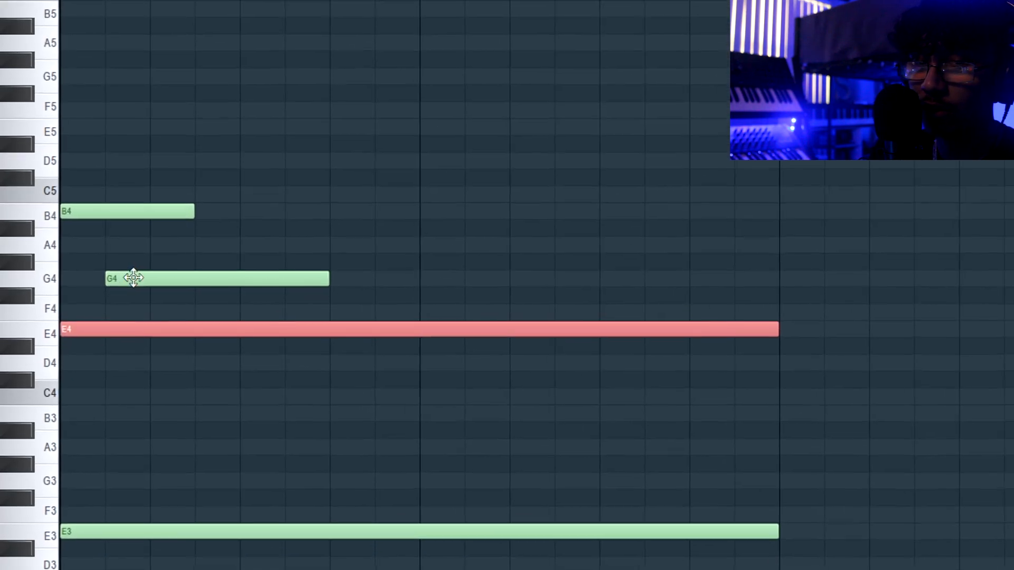
ctrl+shift+click(78, 264)
ctrl+shift+click(89, 226)
drag(69, 266, 75, 296)
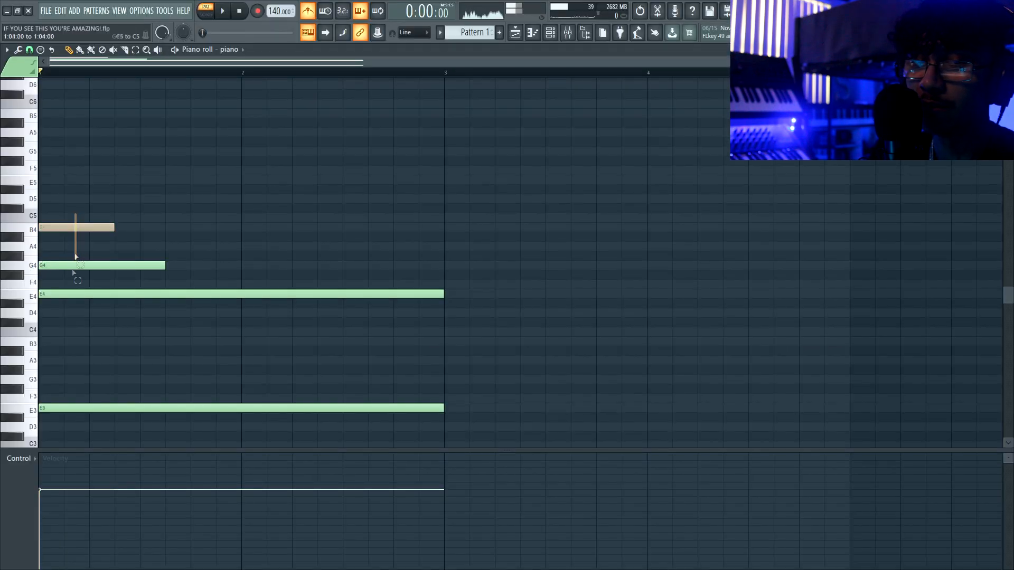
click(86, 264)
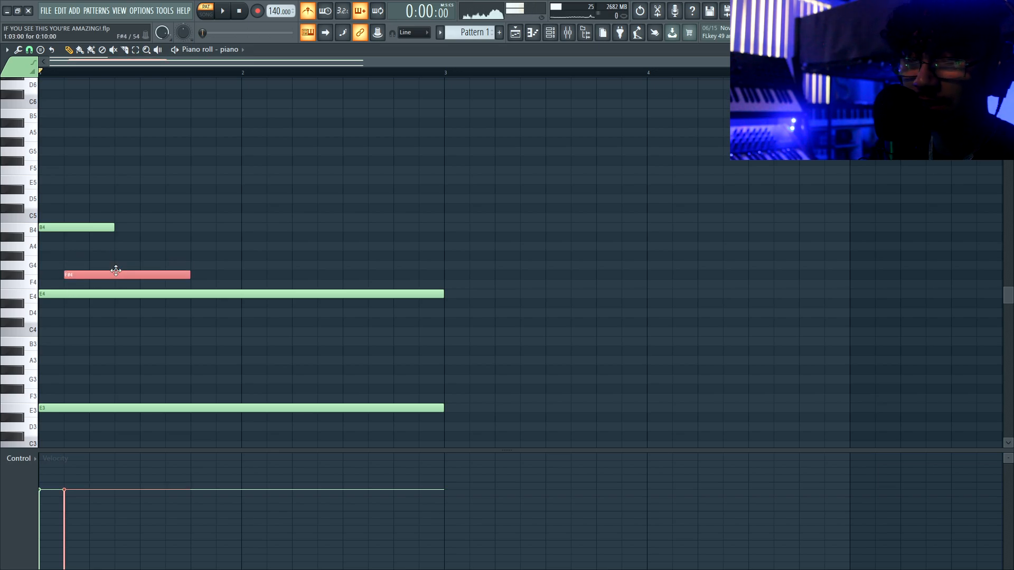
- Play the phrase back and transpose all notes down two semitones
key(space)
key(space)
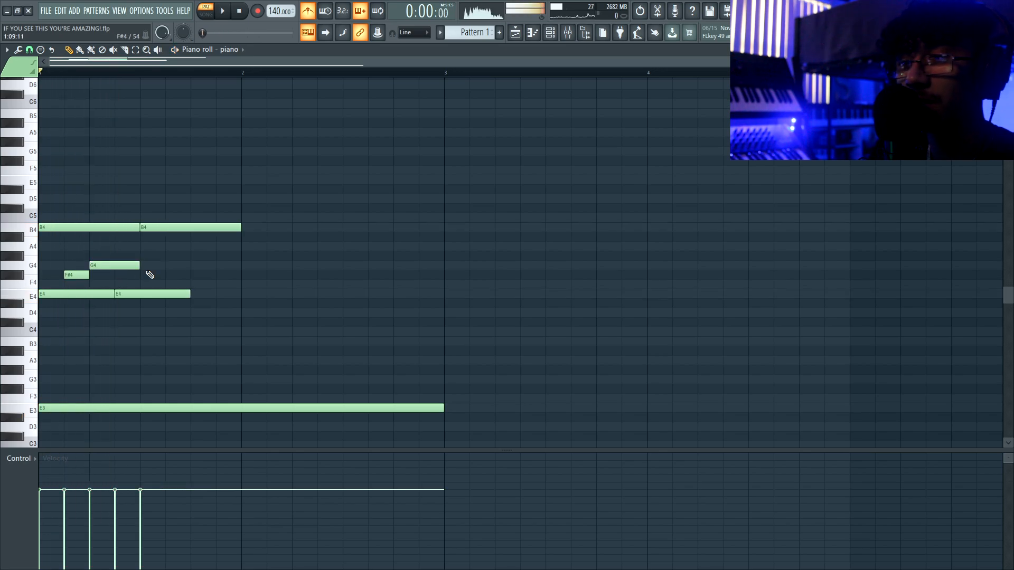
key(shift+Down)
key(shift+Down)
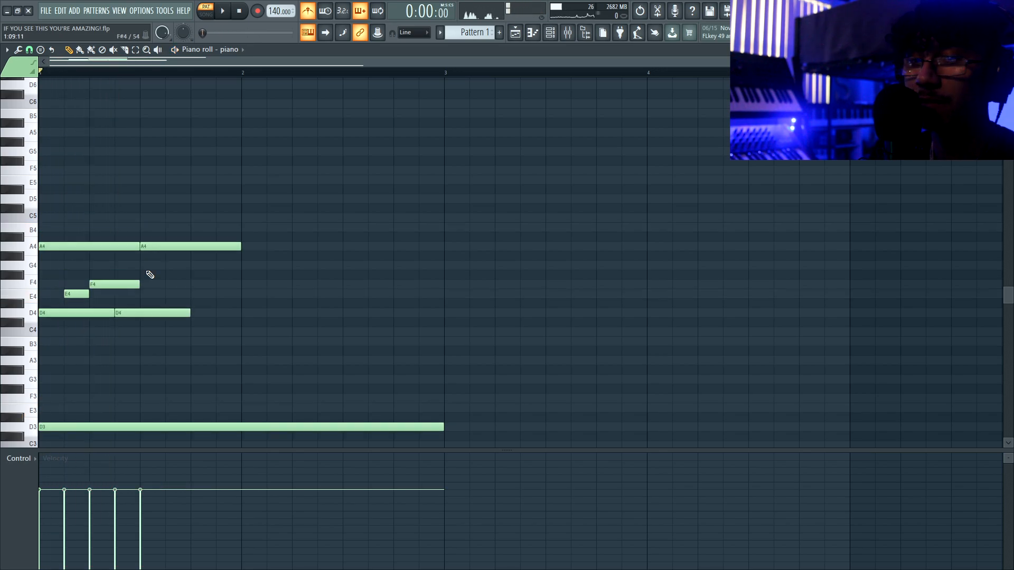
scroll(152, 219, down, 1)
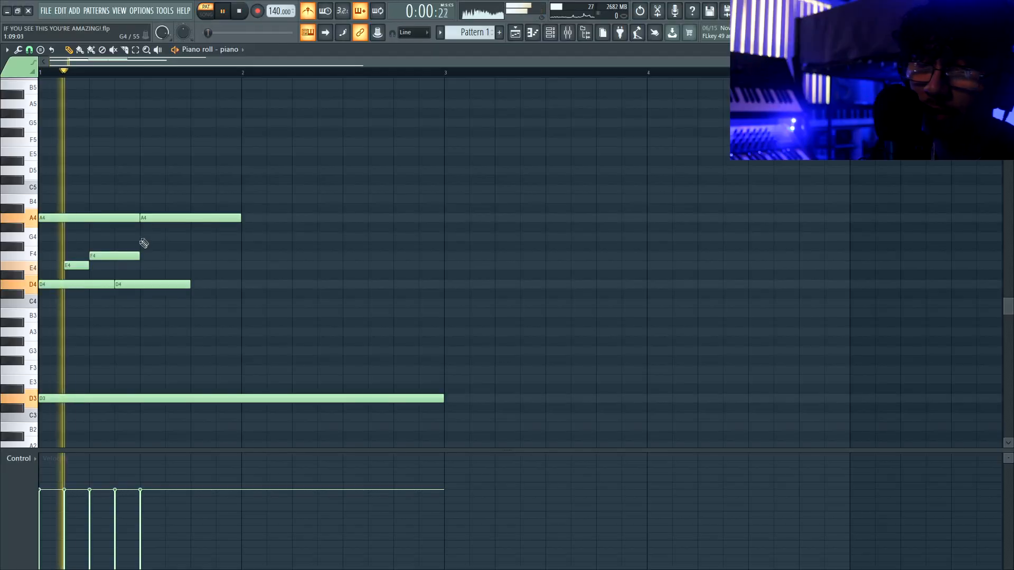
- Move the top note down to F5 and stretch the A4 note to the bar line
drag(95, 132, 98, 160)
key(space)
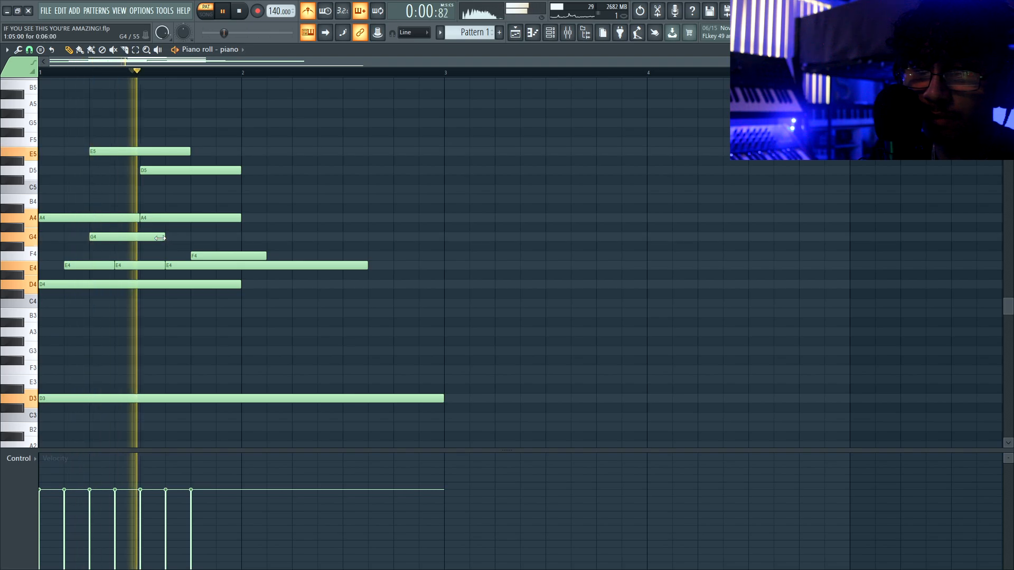
key(space)
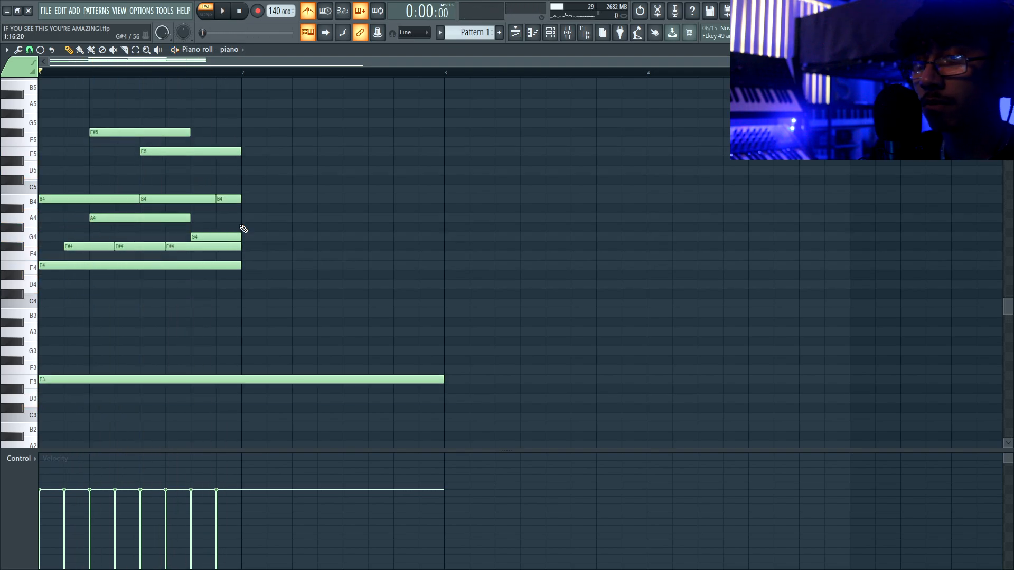
key(space)
drag(188, 218, 239, 219)
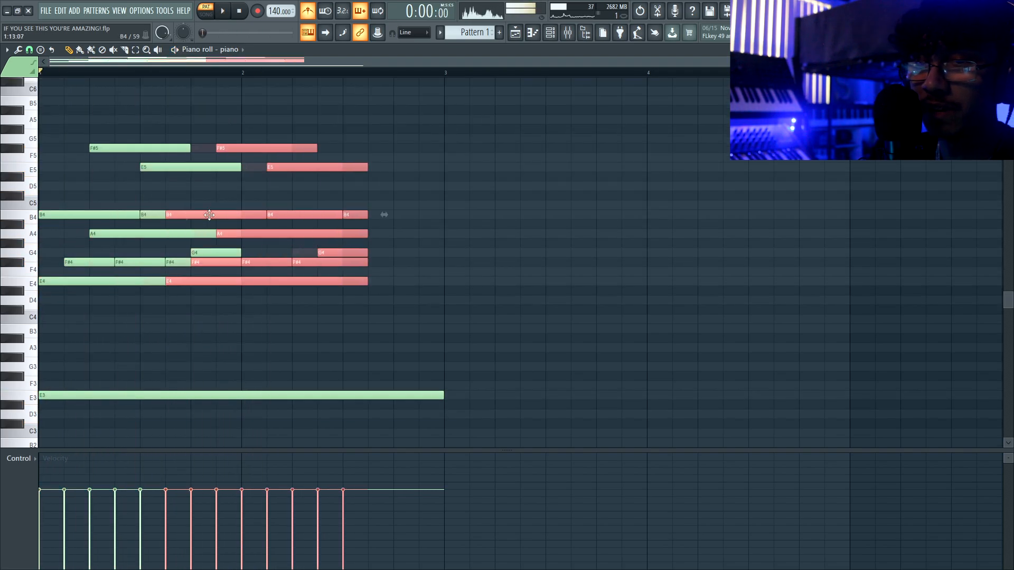
- Copy bar one into bar two and raise its B4 note to C5, auditioning the result
key(ctrl+d)
key(space)
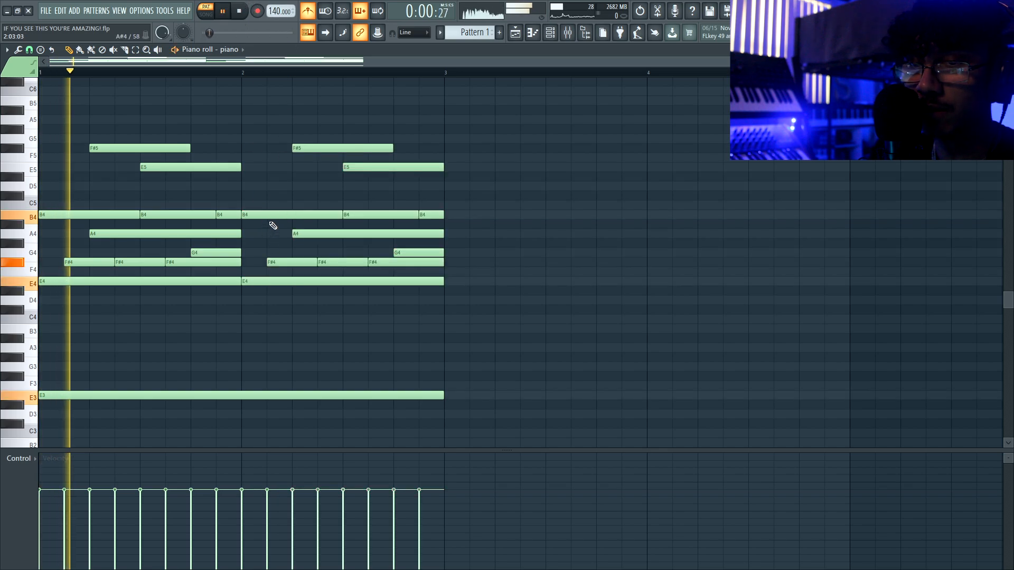
drag(274, 214, 275, 205)
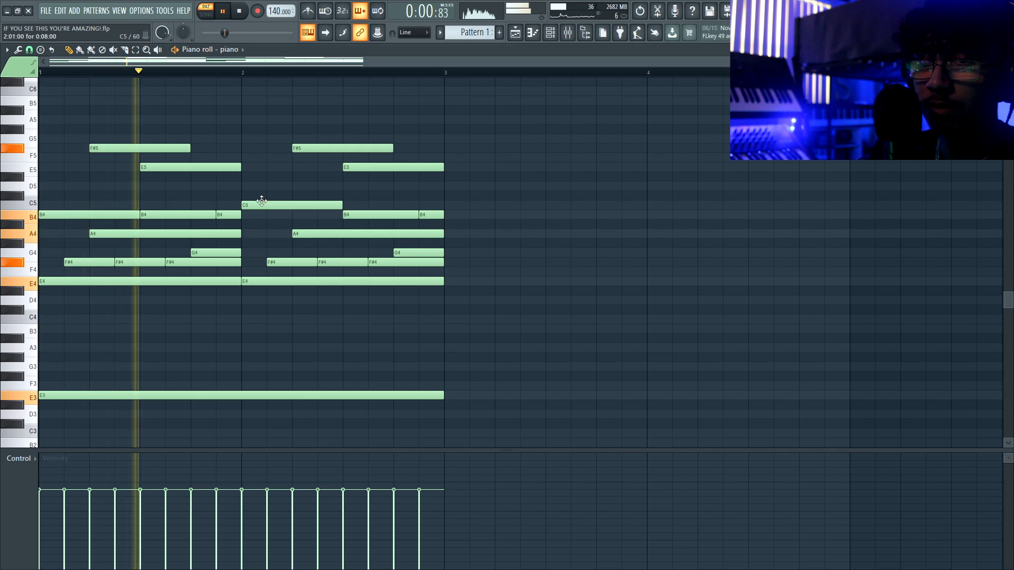
key(space)
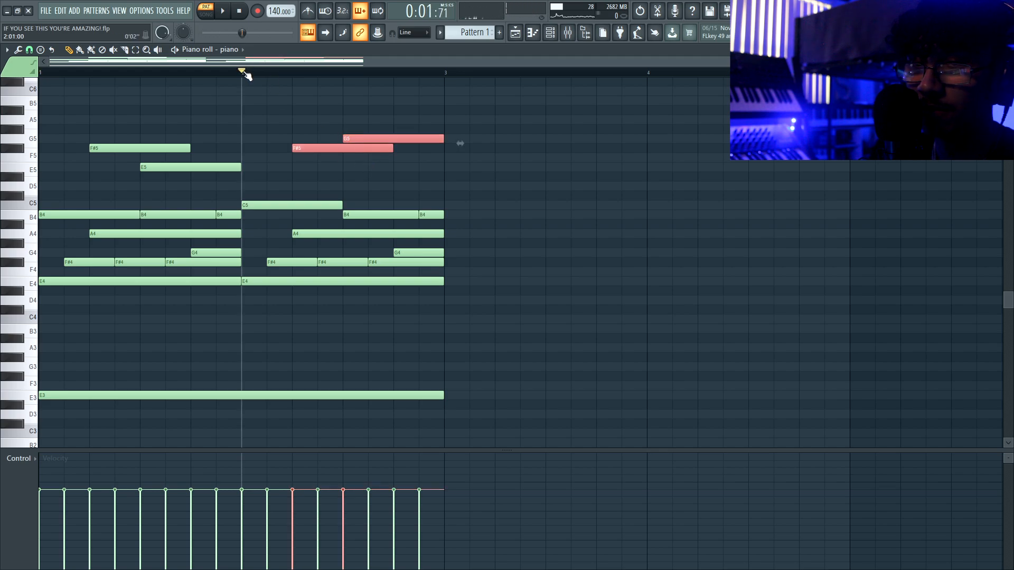
key(space)
- Select all melody notes and audition the two-bar phrase
key(space)
click(495, 151)
key(space)
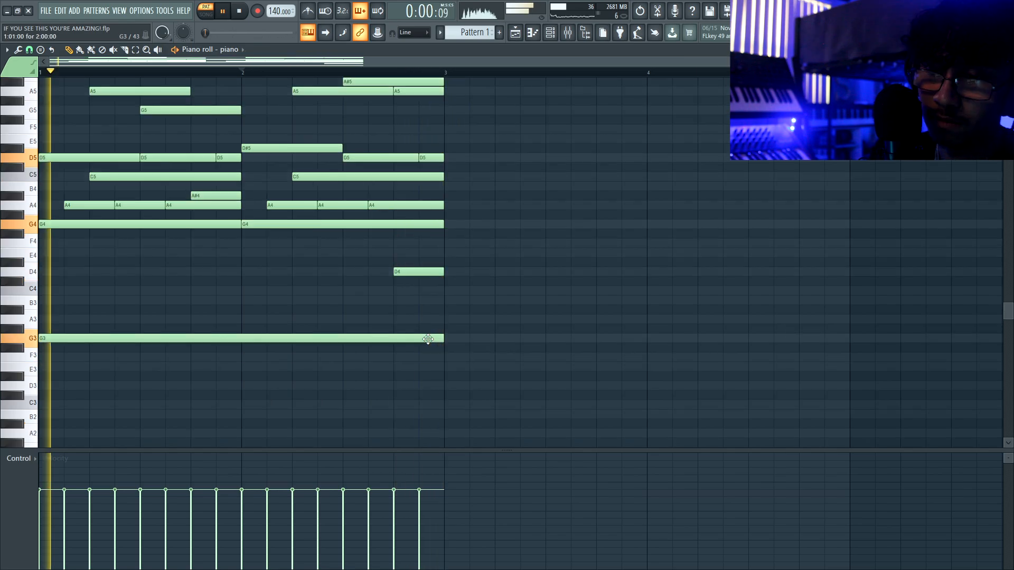
key(ctrl+a)
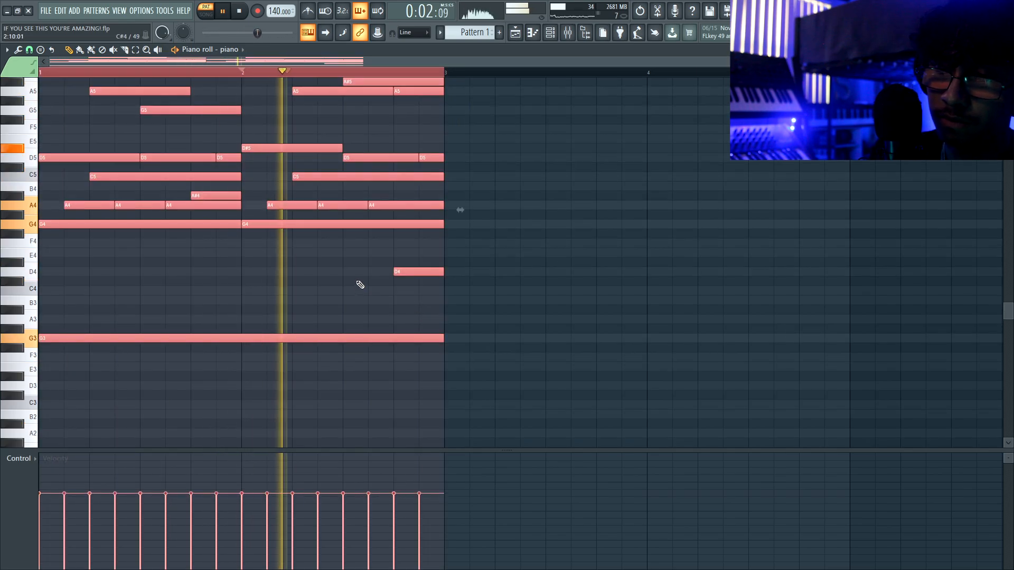
scroll(357, 283, up, 2)
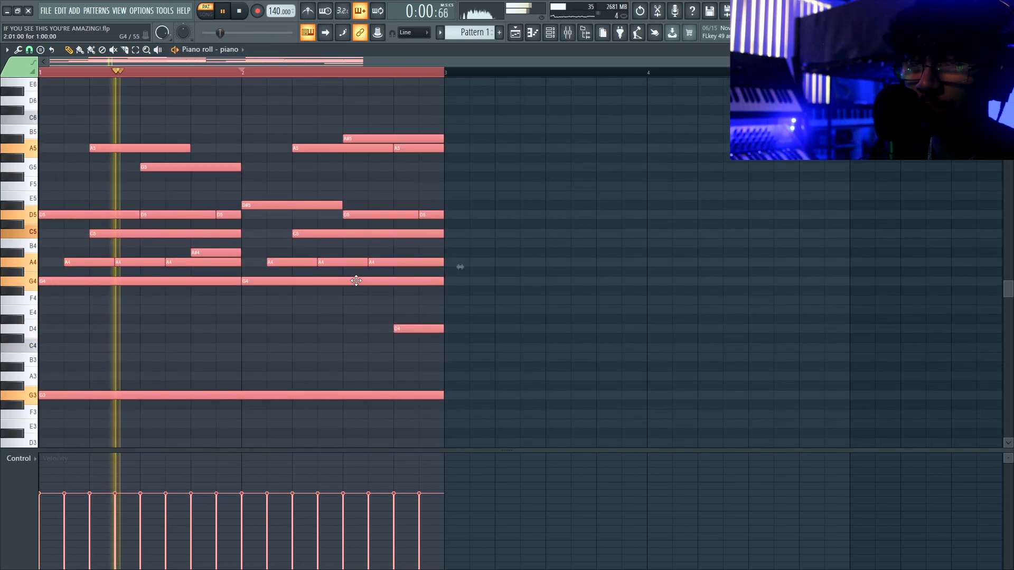
key(space)
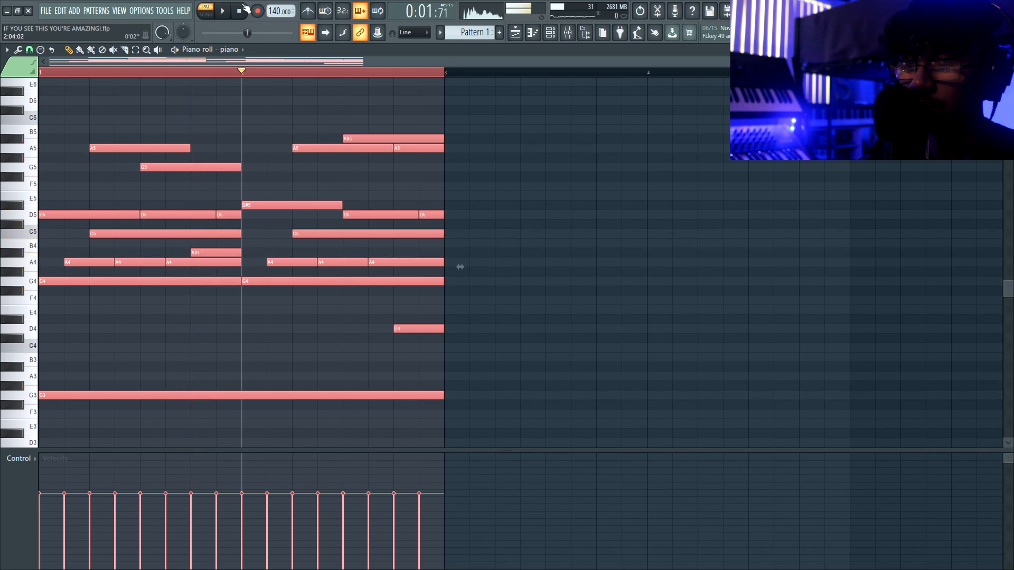
key(space)
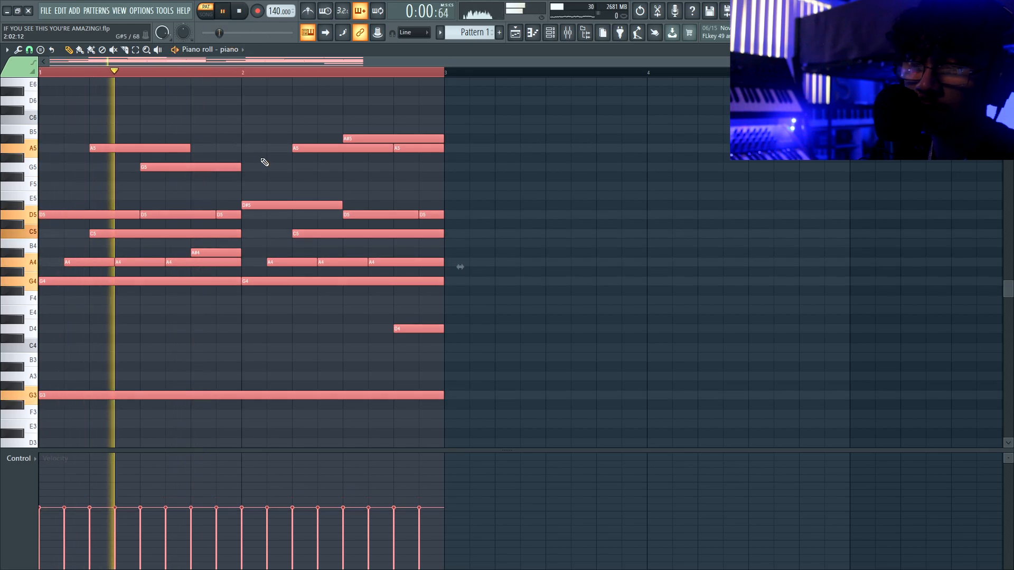
scroll(260, 191, up, 4)
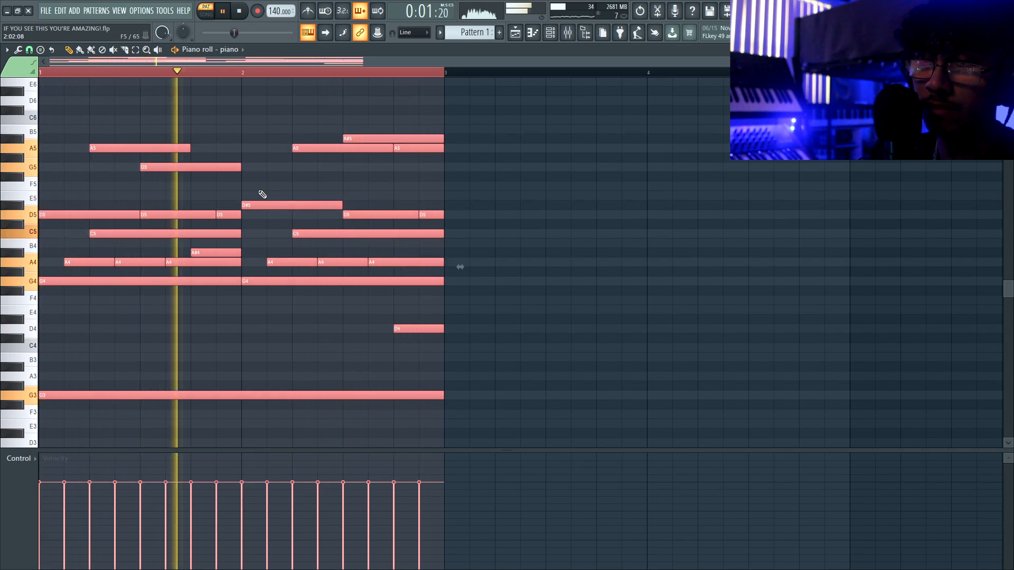
scroll(263, 194, down, 1)
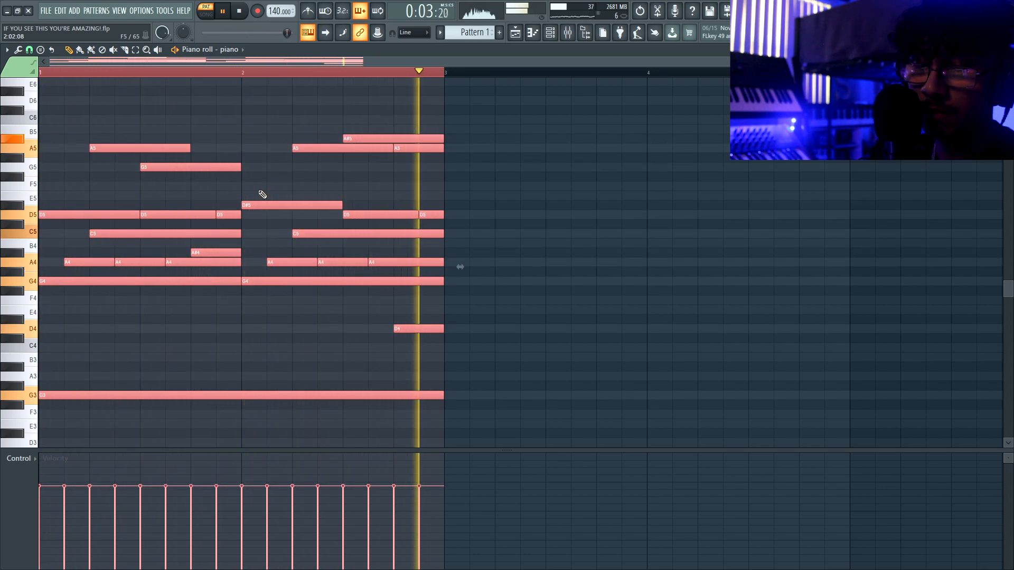
key(space)
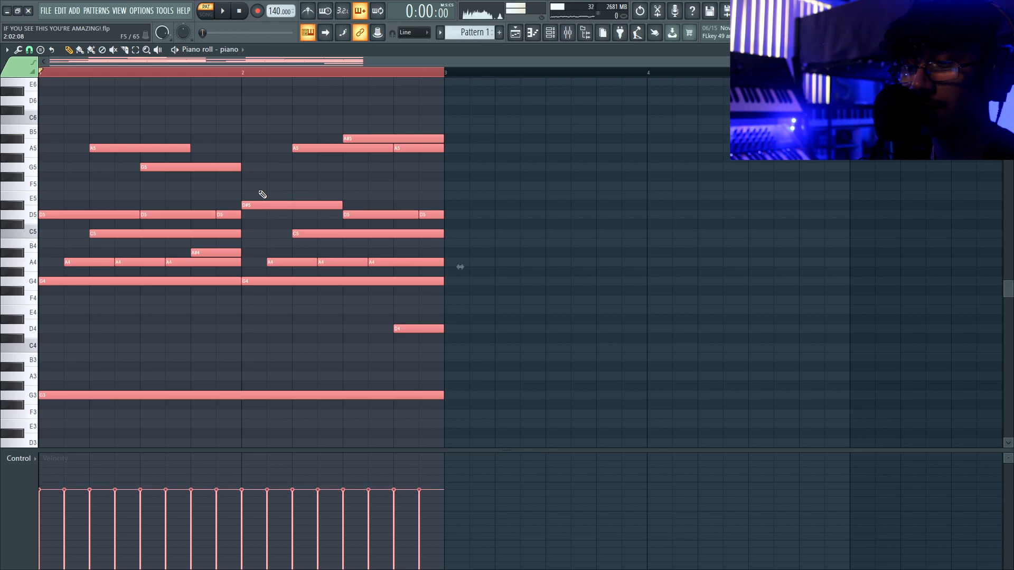
key(space)
scroll(262, 194, down, 1)
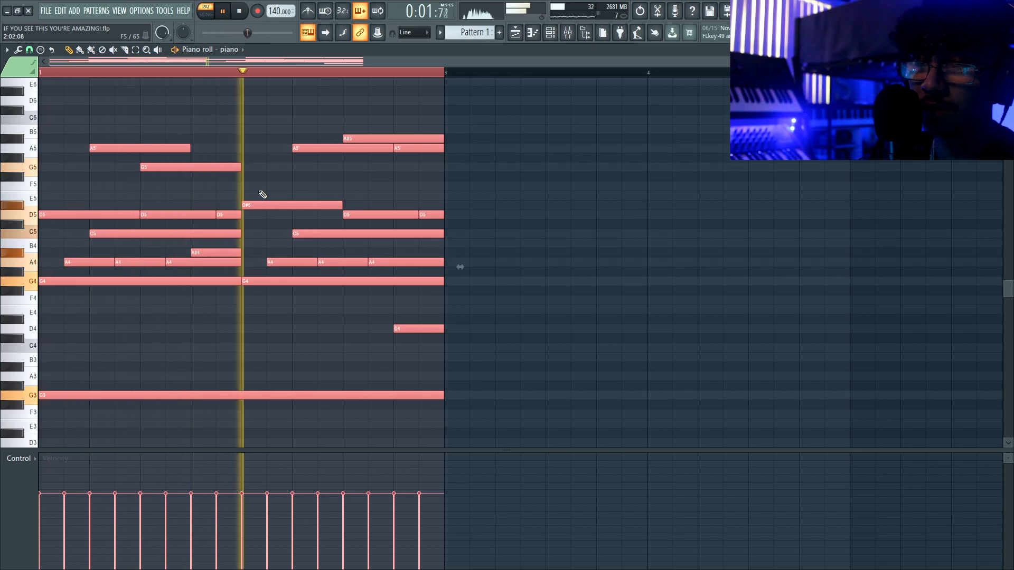
- Duplicate the two-bar melody into bars three and four
key(ctrl+d)
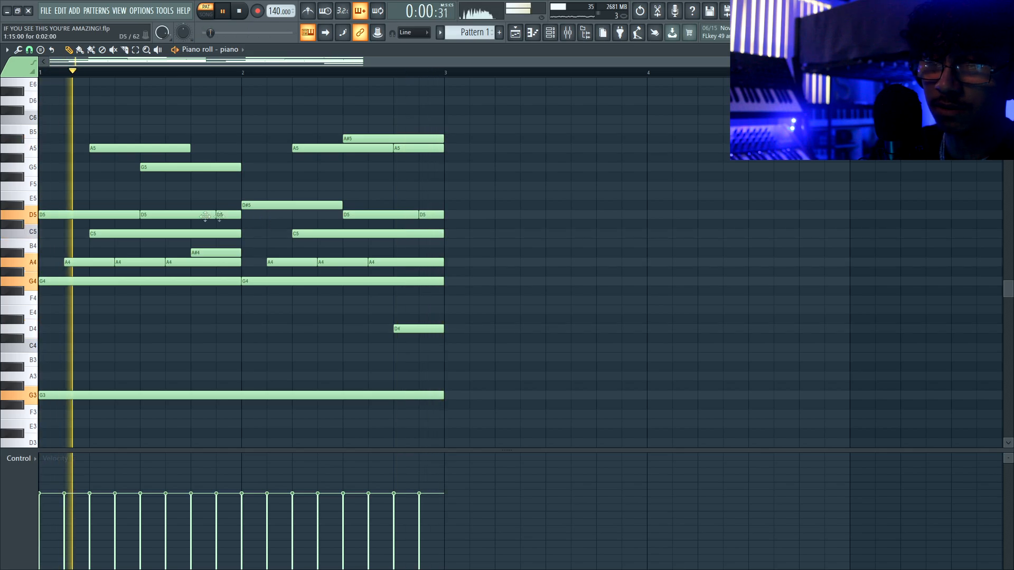
key(ctrl+a)
key(ctrl+b)
key(space)
key(ctrl+d)
scroll(403, 153, down, 3)
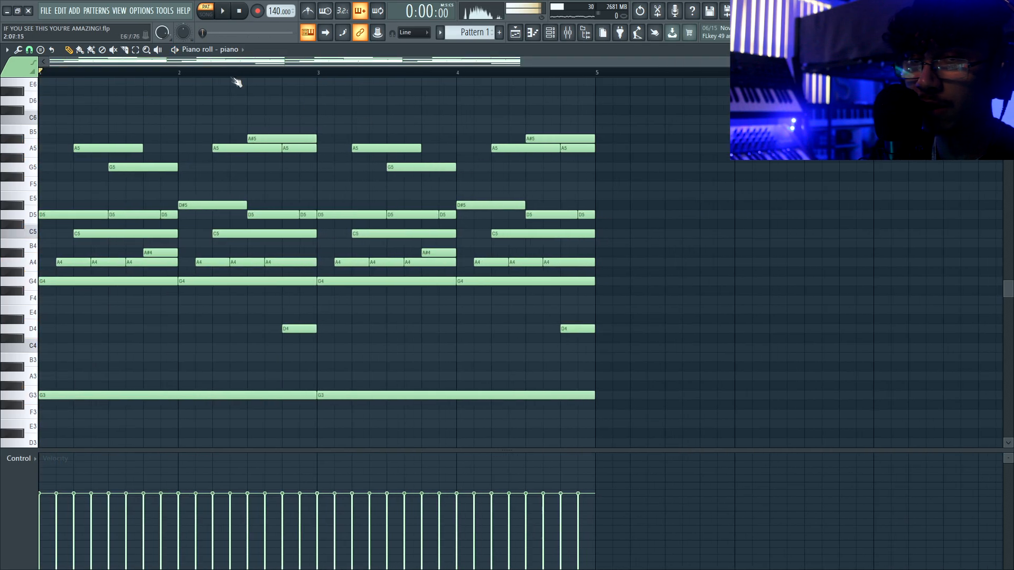
- Add D6 and C6 notes in bar 3 and shift them up an octave
scroll(370, 148, up, 2)
click(326, 110)
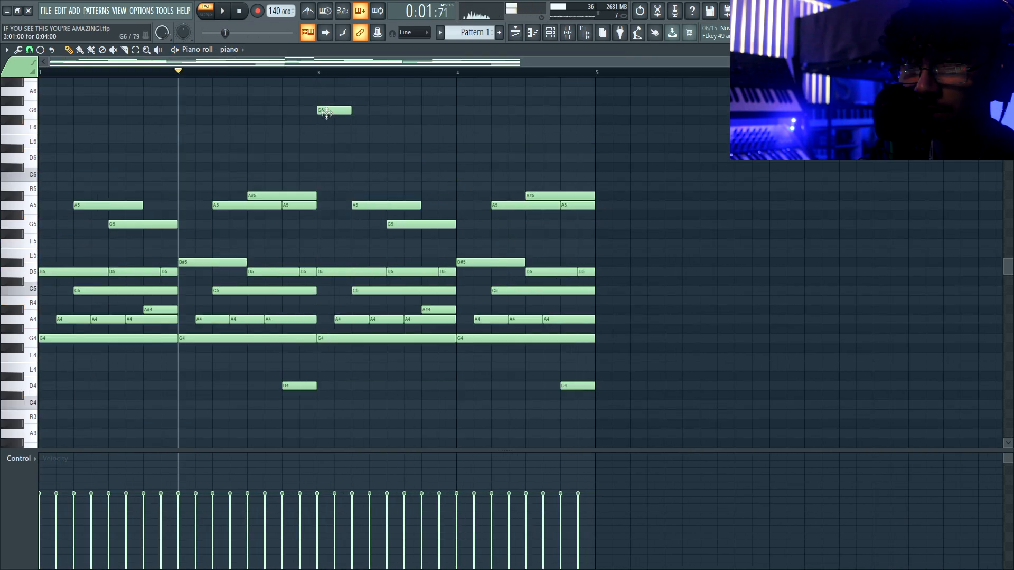
drag(320, 149, 322, 162)
click(324, 75)
click(357, 176)
key(ctrl+Up)
key(space)
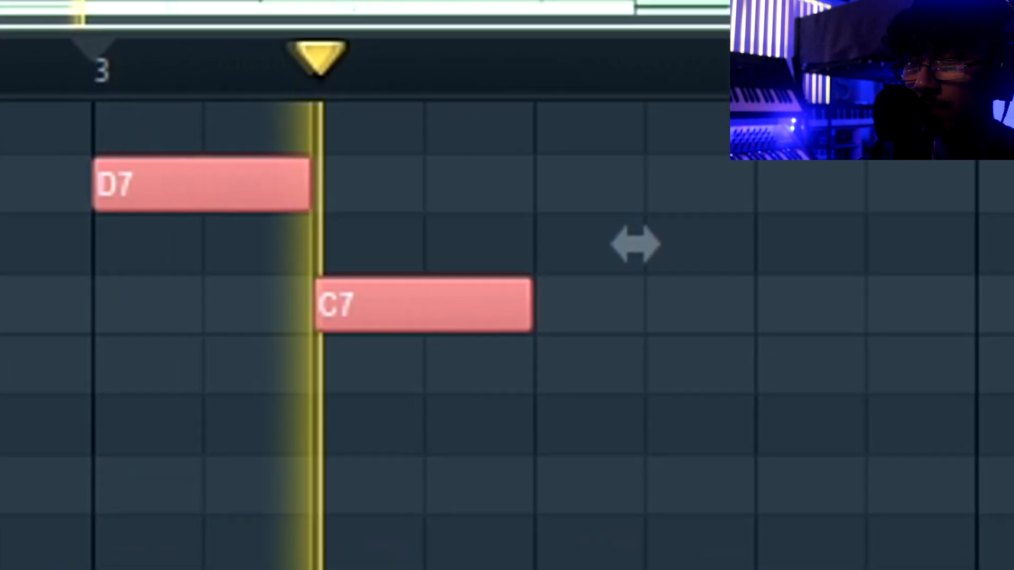
key(space)
- Add A6 and A#6 notes, then duplicate the D7–C7–A6–A#6 figure
click(387, 141)
key(space)
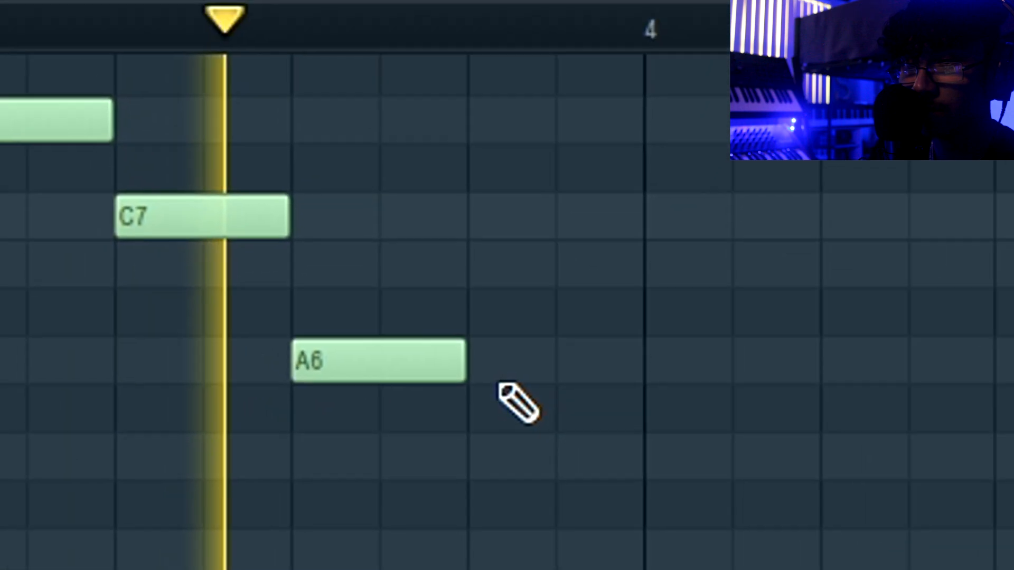
key(space)
drag(579, 226, 549, 274)
key(space)
drag(88, 159, 555, 485)
key(ctrl+b)
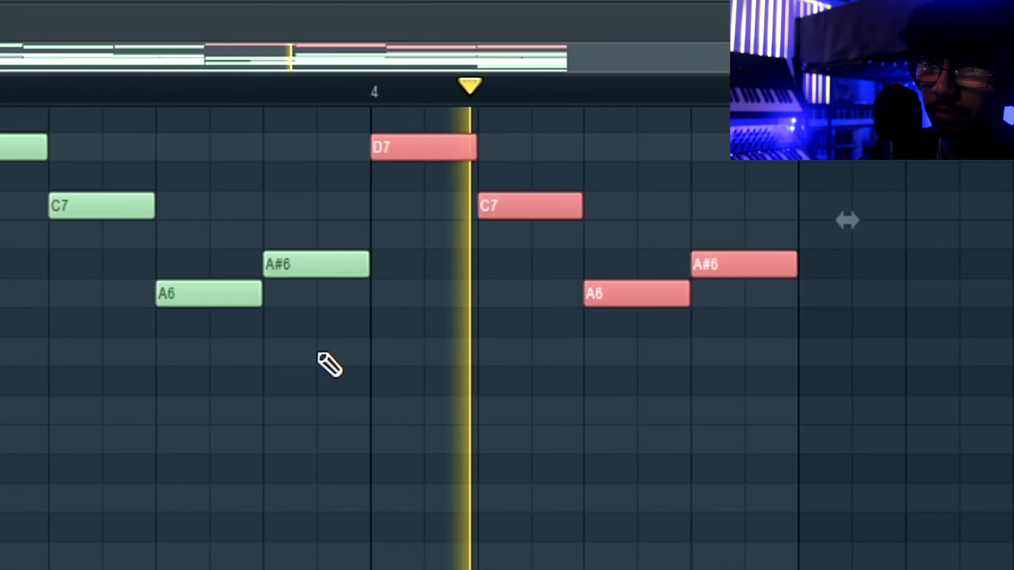
key(ctrl+d)
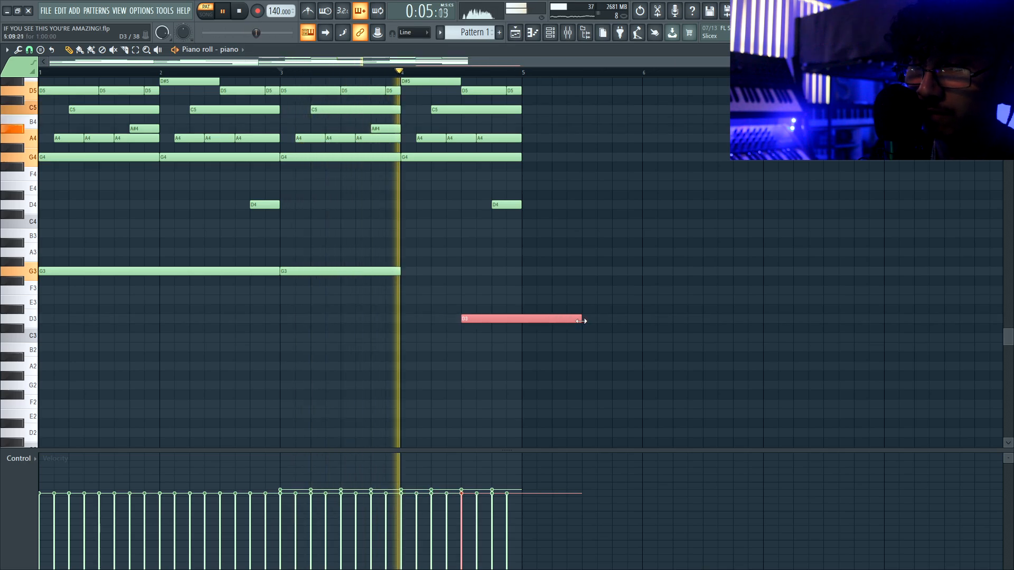
- Shorten the D3 note to end at bar 5 and extend G3 to meet it
drag(581, 318, 522, 318)
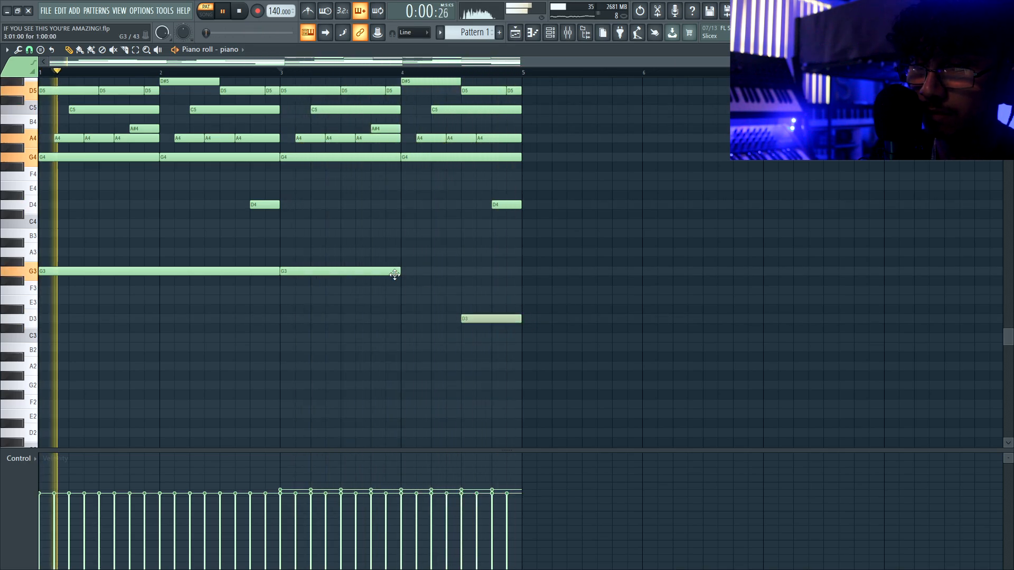
drag(400, 271, 461, 271)
key(space)
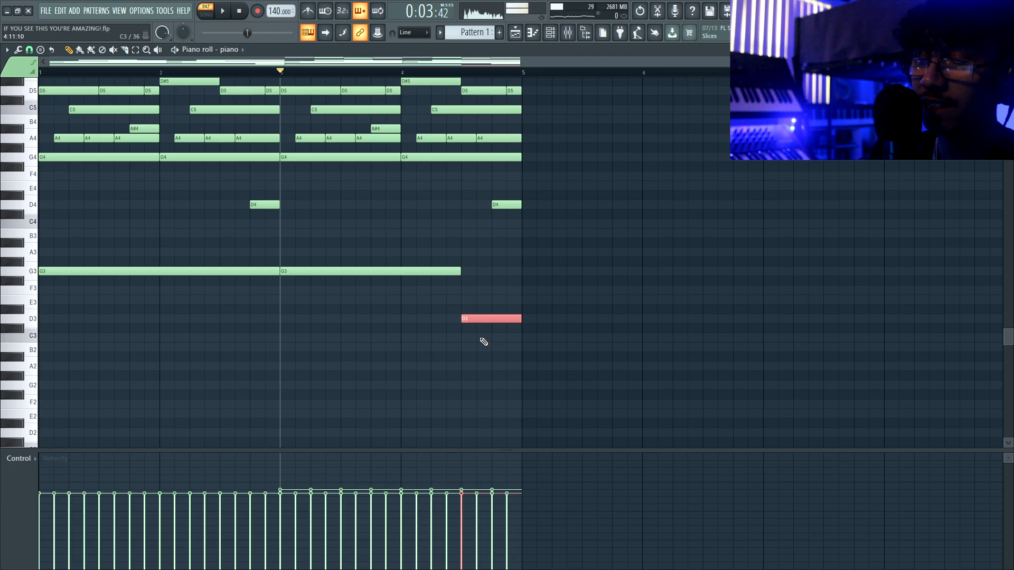
drag(312, 283, 197, 268)
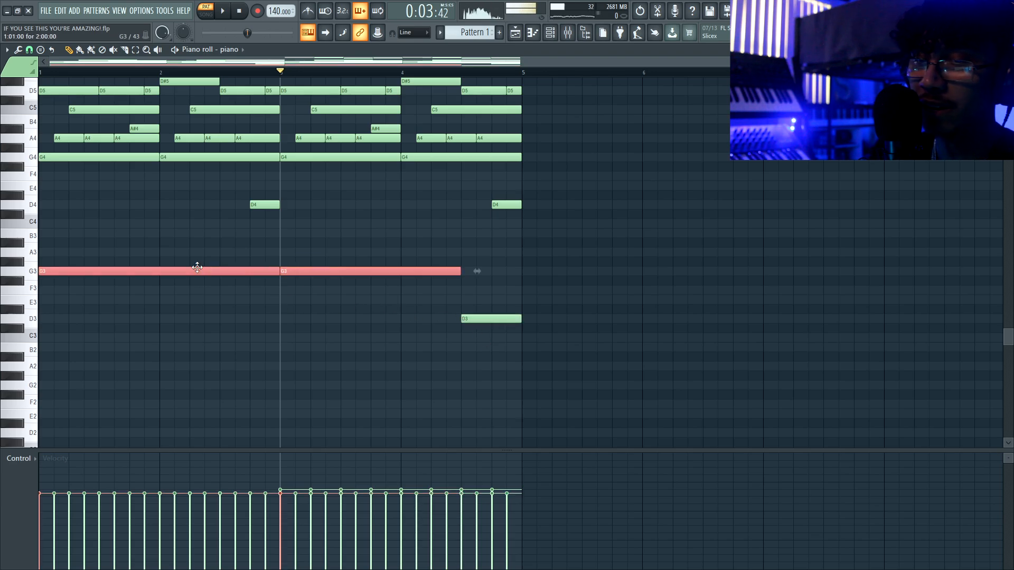
click(269, 294)
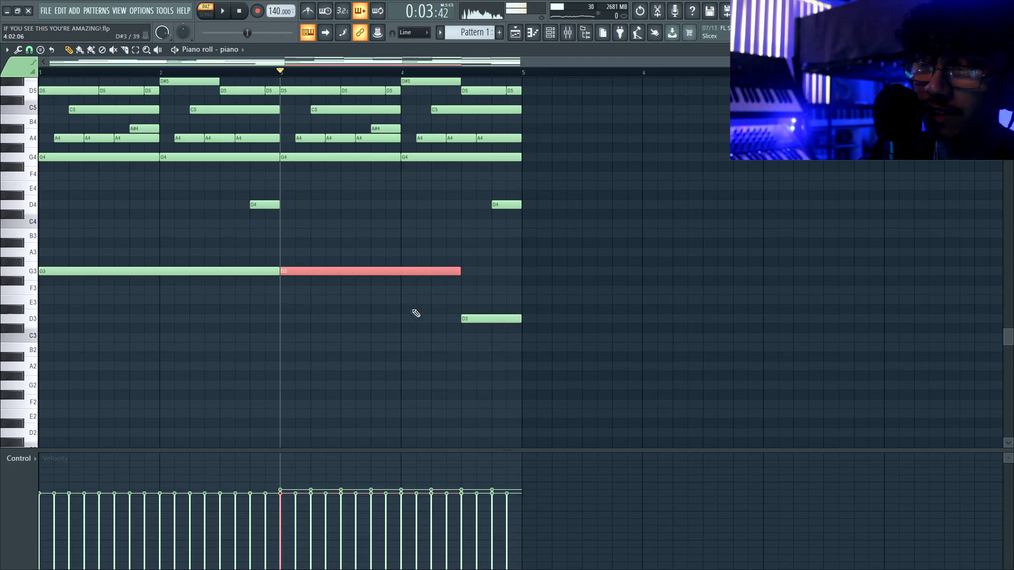
click(488, 319)
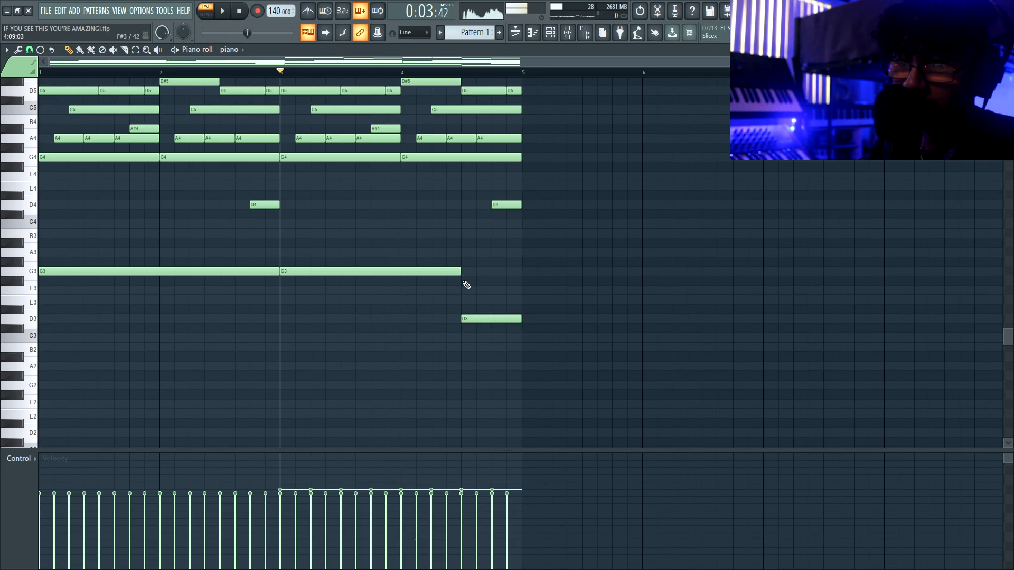
scroll(463, 301, up, 2)
drag(423, 249, 504, 369)
- Transpose all notes up five semitones so the bass starts on C4
ctrl+click(504, 369)
scroll(417, 299, up, 3)
scroll(417, 298, down, 2)
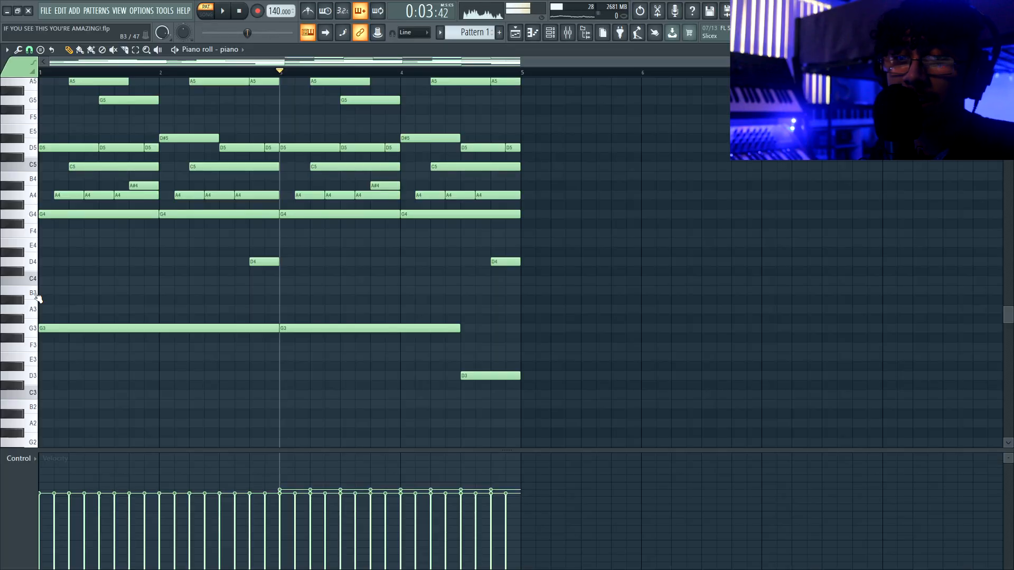
key(shift+Up)
key(shift+Up)
key(shift+Up)
key(shift+Up)
key(shift+Up)
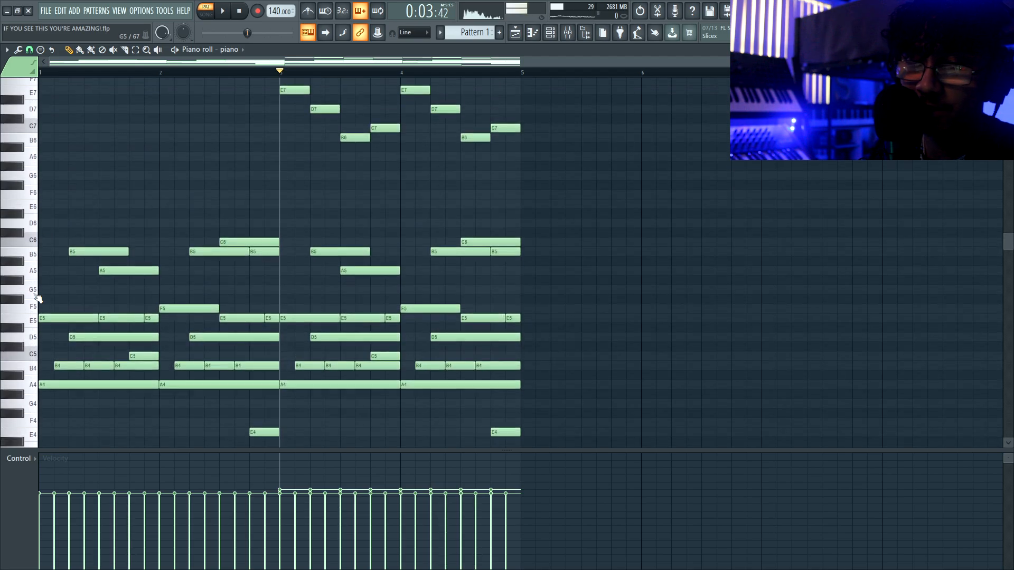
scroll(55, 299, down, 4)
drag(54, 299, 179, 315)
ctrl+click(181, 317)
- Play the melody from the start and select the eight high G7–D7 notes
click(239, 11)
key(space)
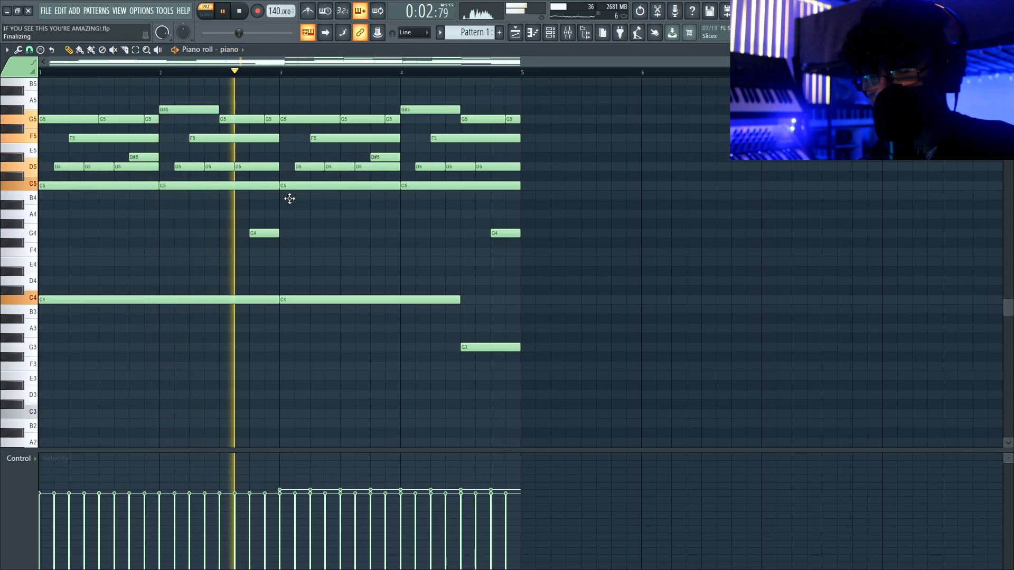
scroll(325, 211, up, 8)
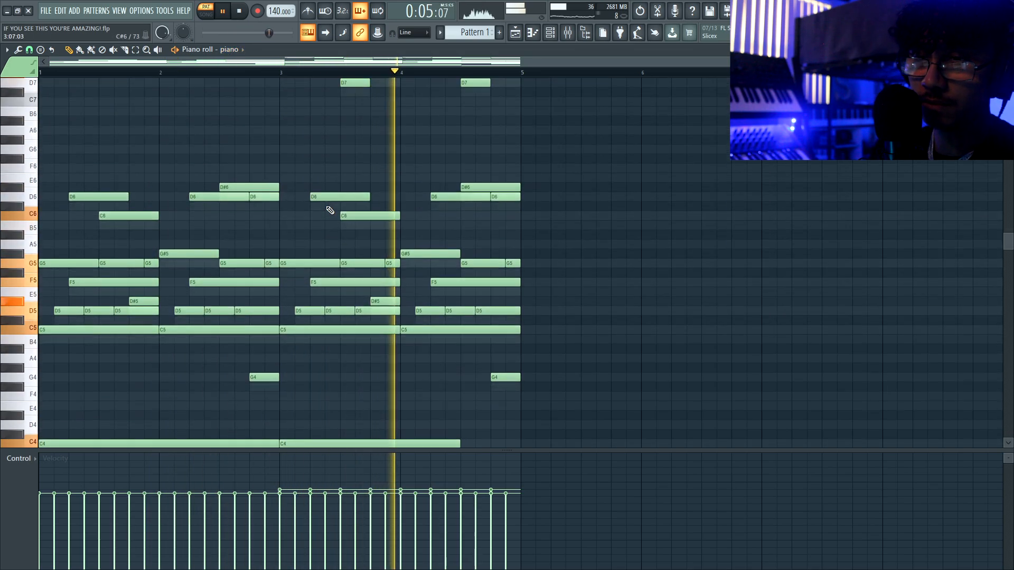
drag(294, 104, 532, 245)
ctrl+click(533, 245)
key(space)
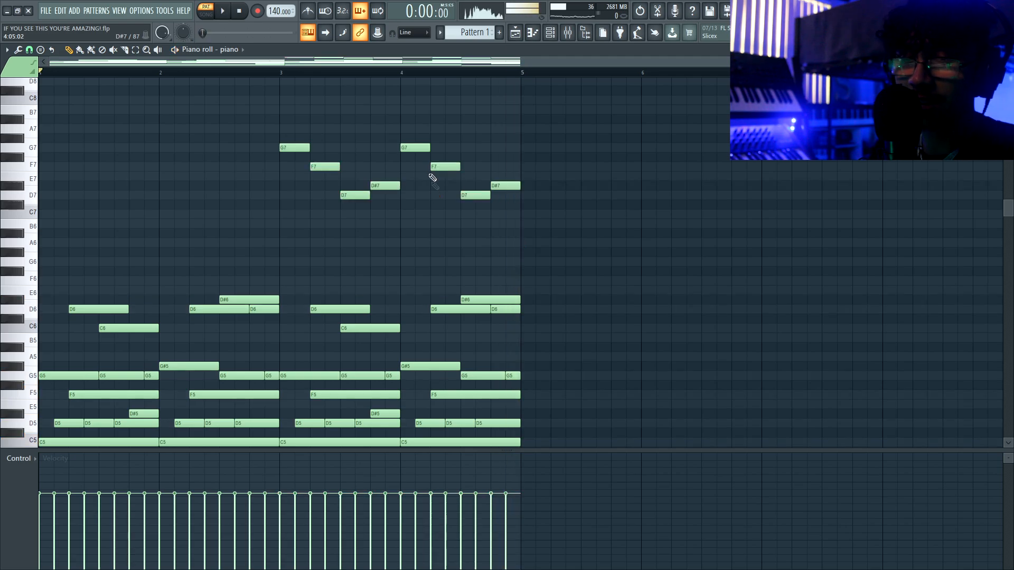
drag(306, 136, 517, 249)
- Cut the high notes into a new Pattern 2 and repeat them to fill four bars
key(ctrl+x)
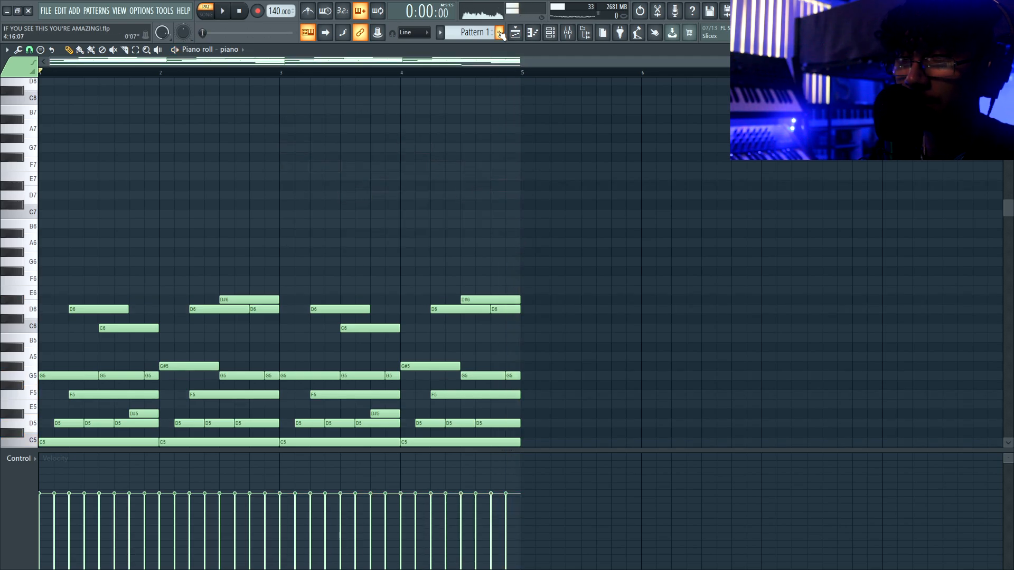
click(499, 33)
key(Return)
key(ctrl+v)
key(ctrl+b)
key(ctrl+d)
- Place Pattern 1 on Track 1 and Pattern 2 on Track 2 in the playlist
click(532, 32)
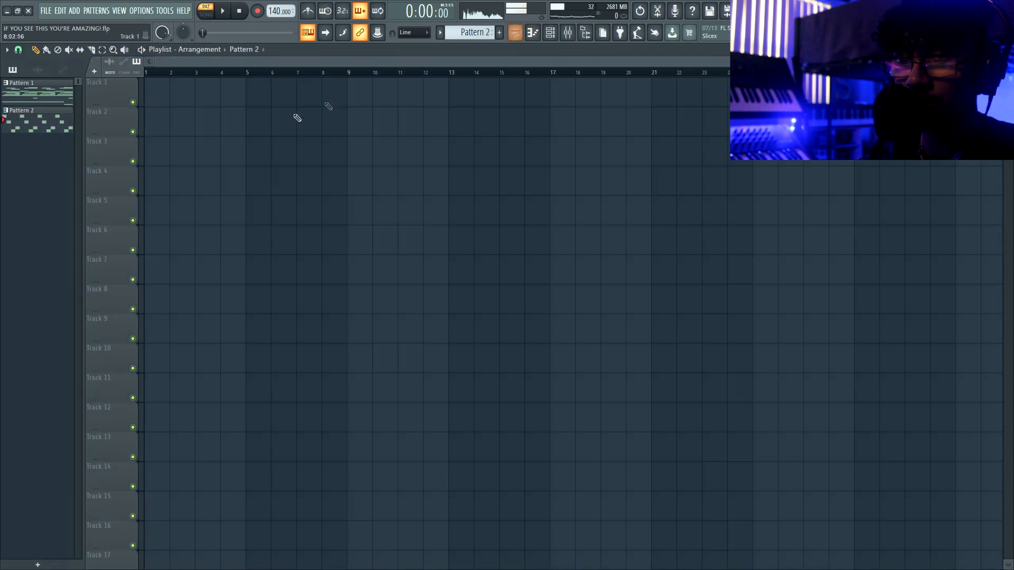
click(164, 127)
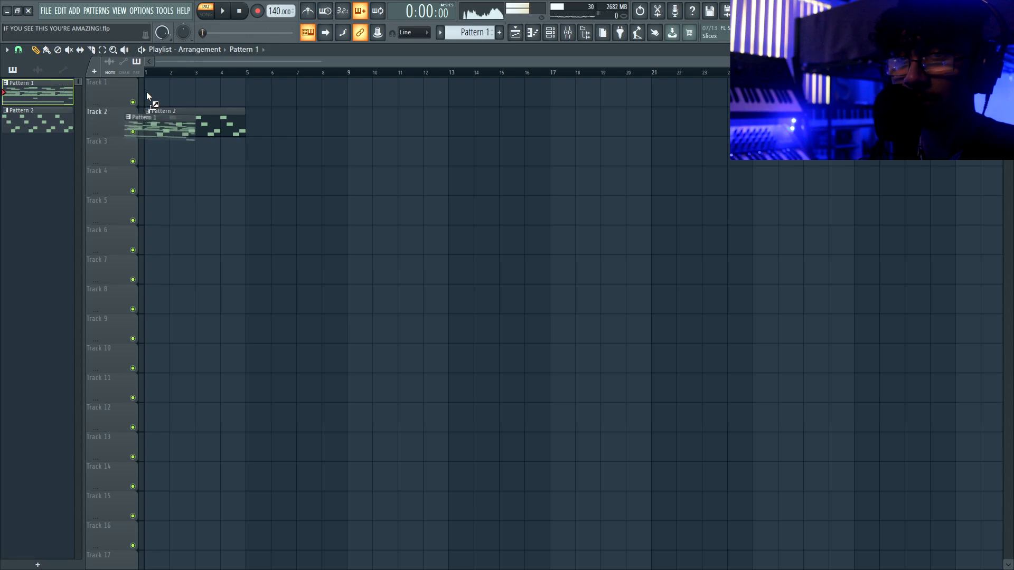
drag(147, 92, 149, 91)
scroll(120, 108, up, 3)
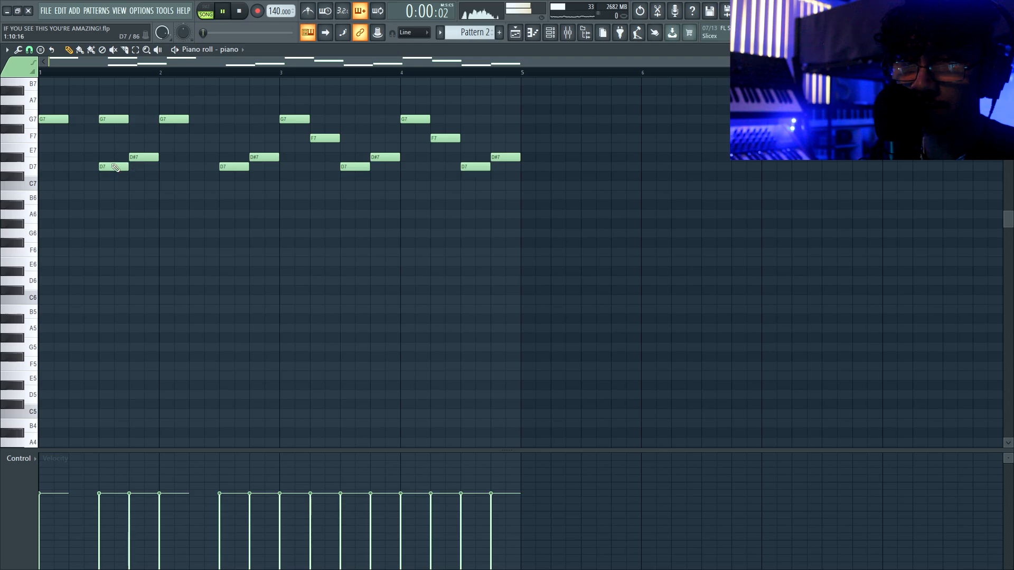
- Delete the D7 and F7 notes and route the channel to the piano mixer track
right_click(115, 168)
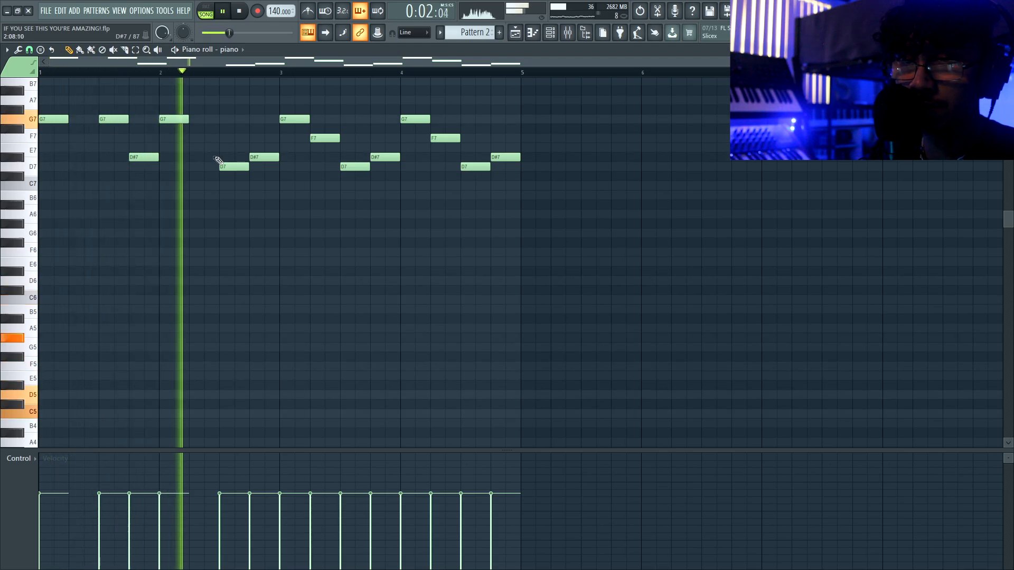
right_click(327, 139)
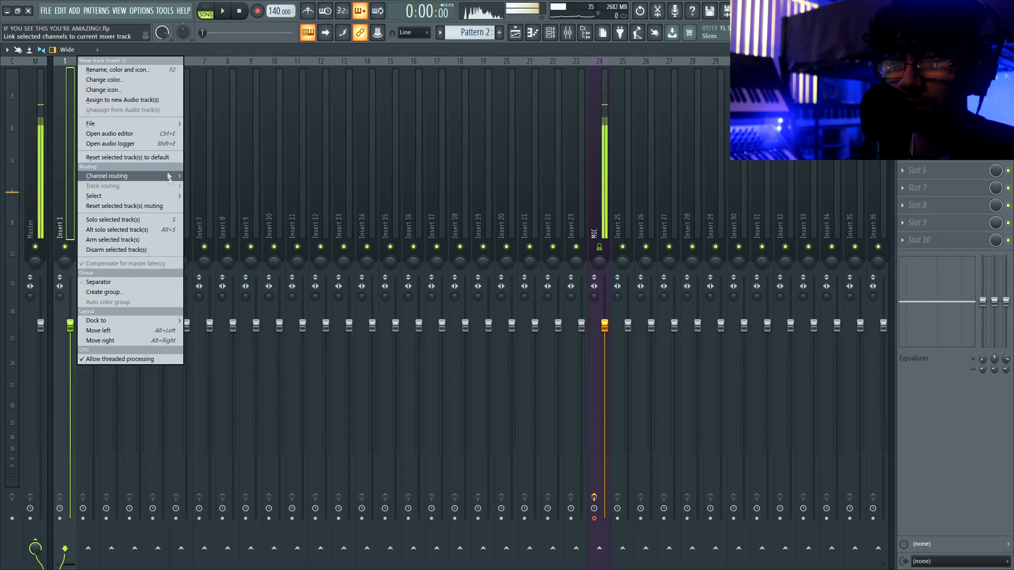
mouse_move(174, 176)
click(253, 177)
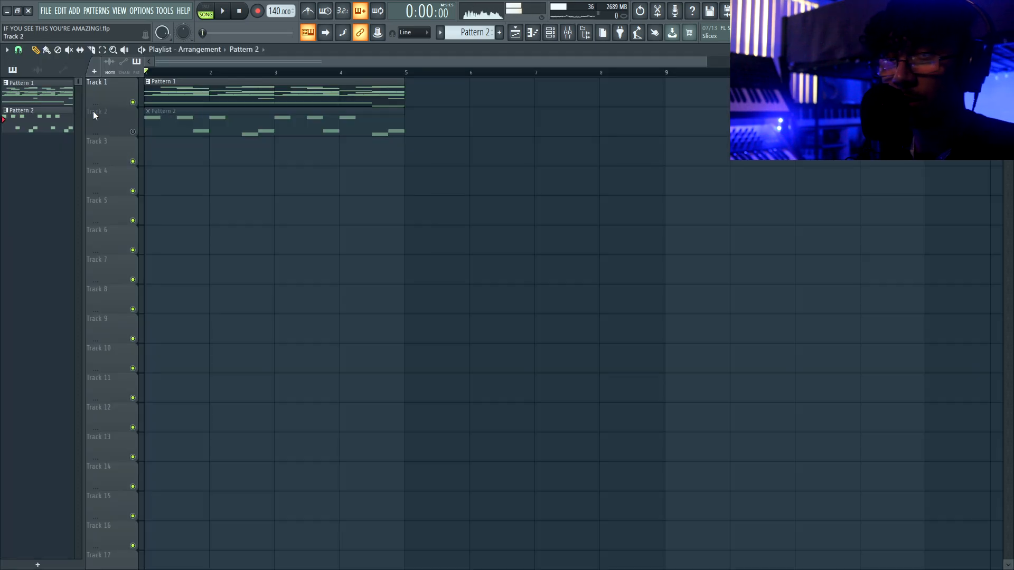
- Quick-render Pattern 1 as an audio clip and solo Track 2
right_click(93, 111)
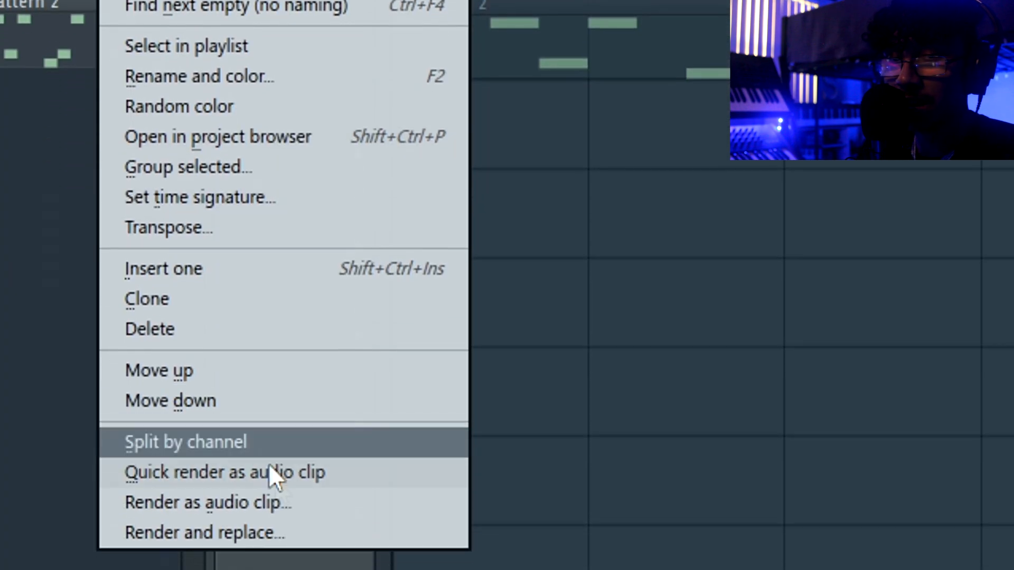
click(269, 466)
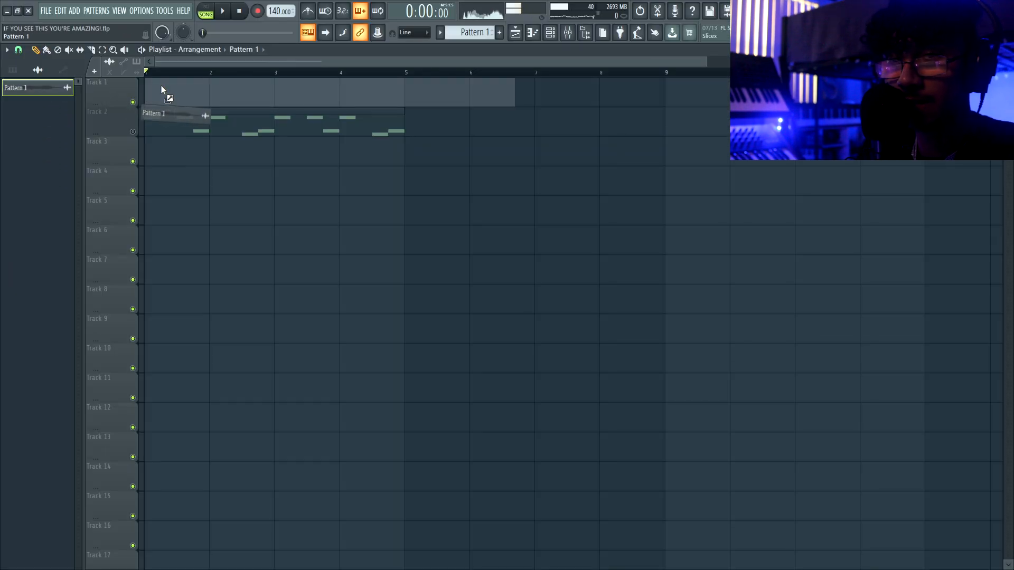
right_click(132, 132)
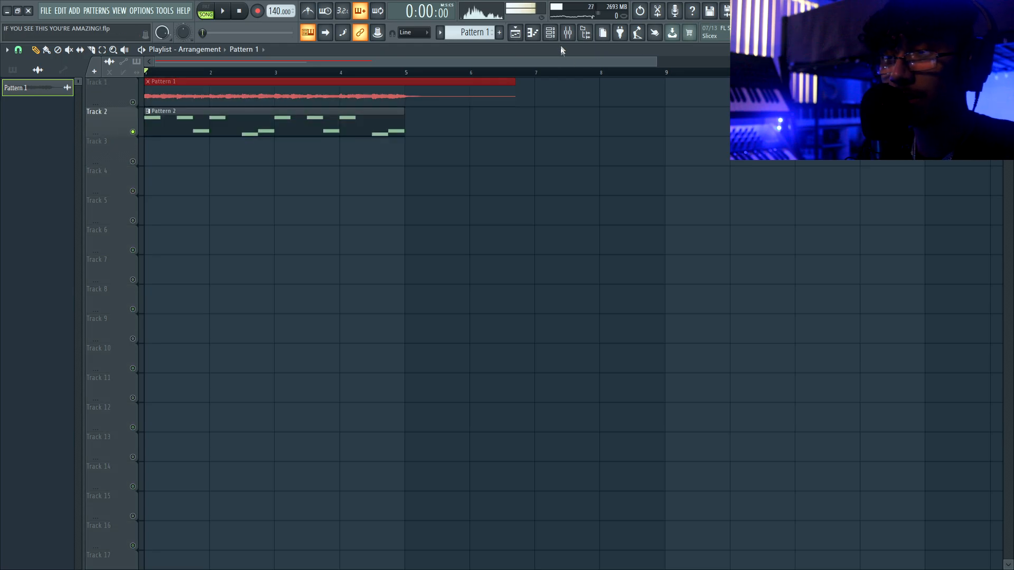
- Load EchoBoy Jr onto the piano mixer insert, audition it, and mute Track 1
click(568, 33)
click(70, 170)
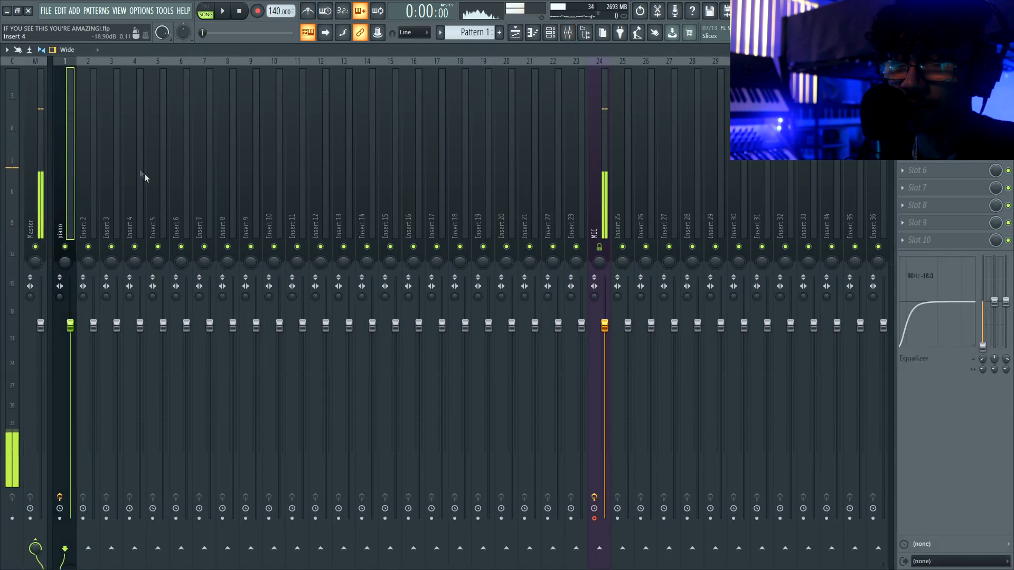
click(902, 83)
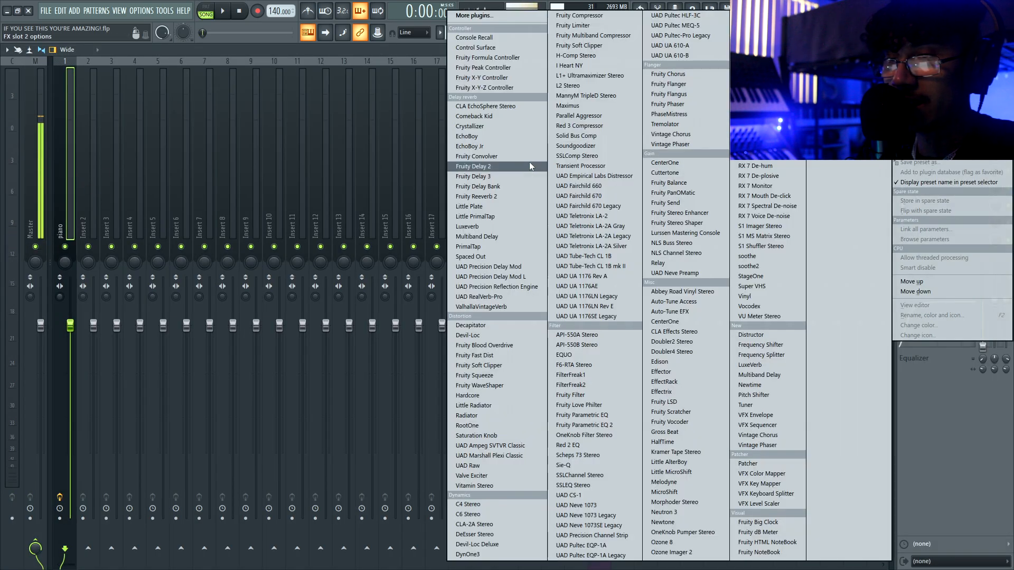
click(474, 146)
key(space)
drag(200, 166, 349, 112)
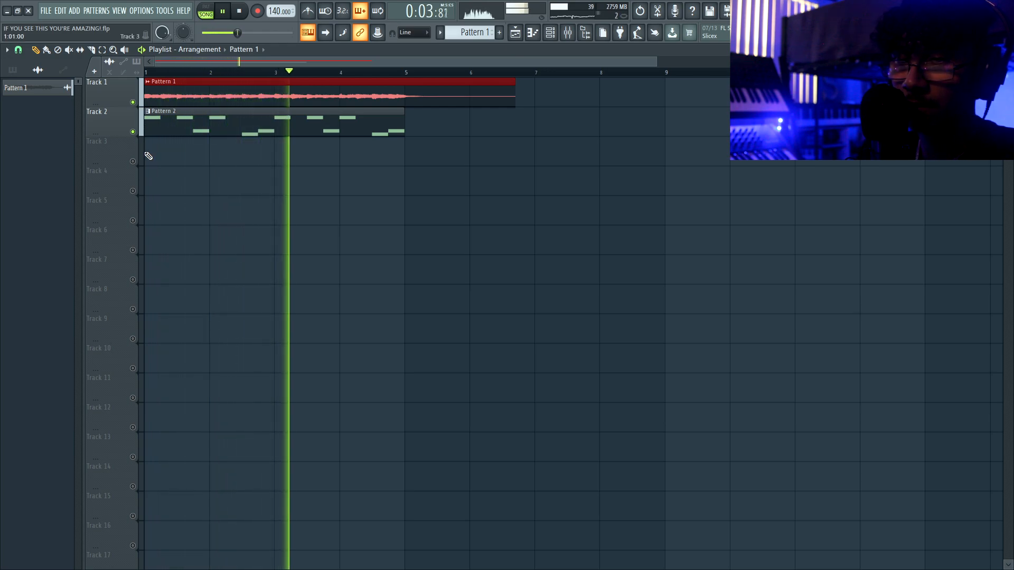
key(space)
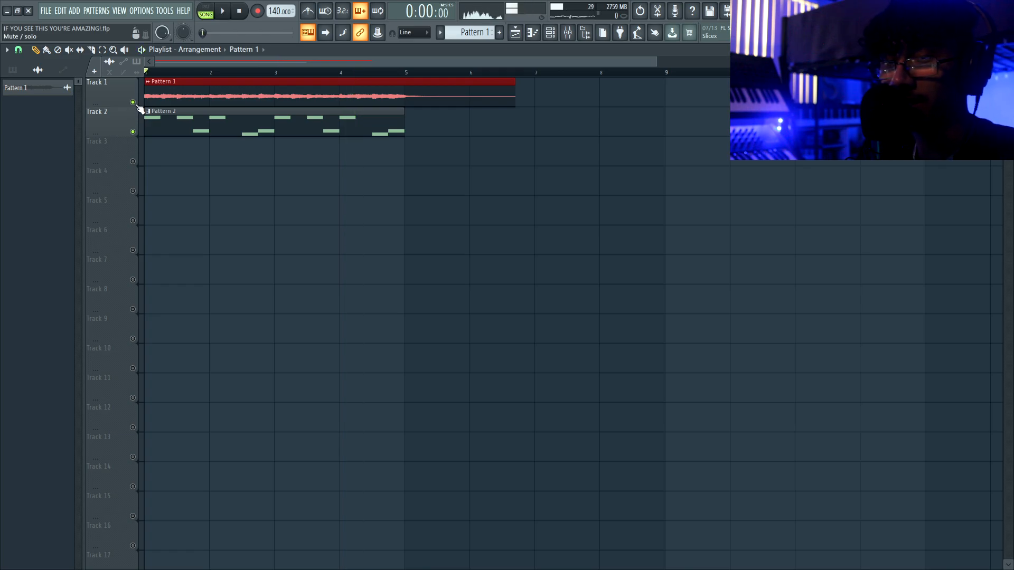
click(134, 103)
- Render Pattern 2 as an audio clip and place it on Track 2
click(15, 71)
right_click(38, 120)
click(129, 302)
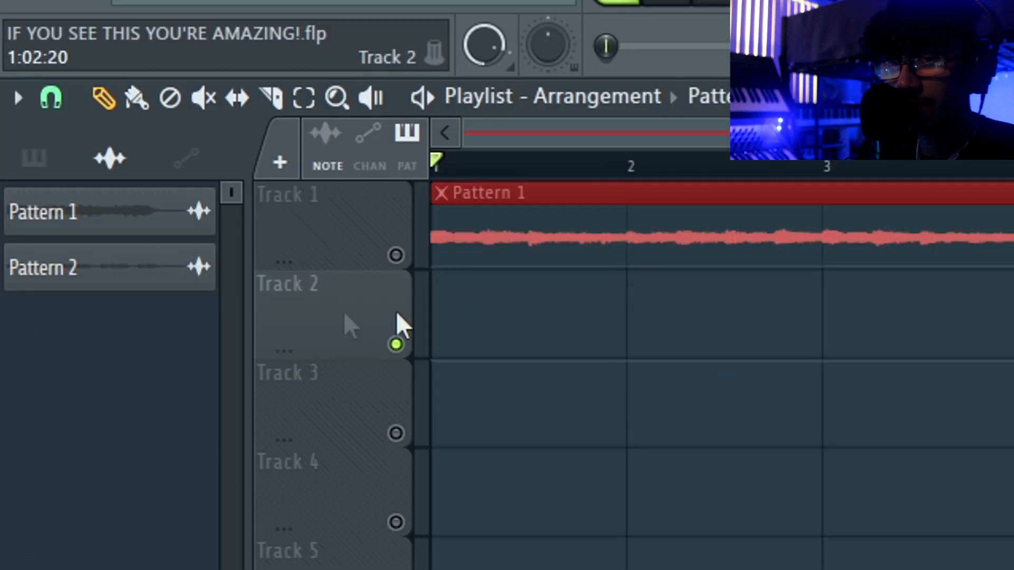
drag(159, 268, 464, 330)
- Rename the clip's channel to 'melody', correcting the misspelling
right_click(151, 205)
click(78, 125)
text(mleody)
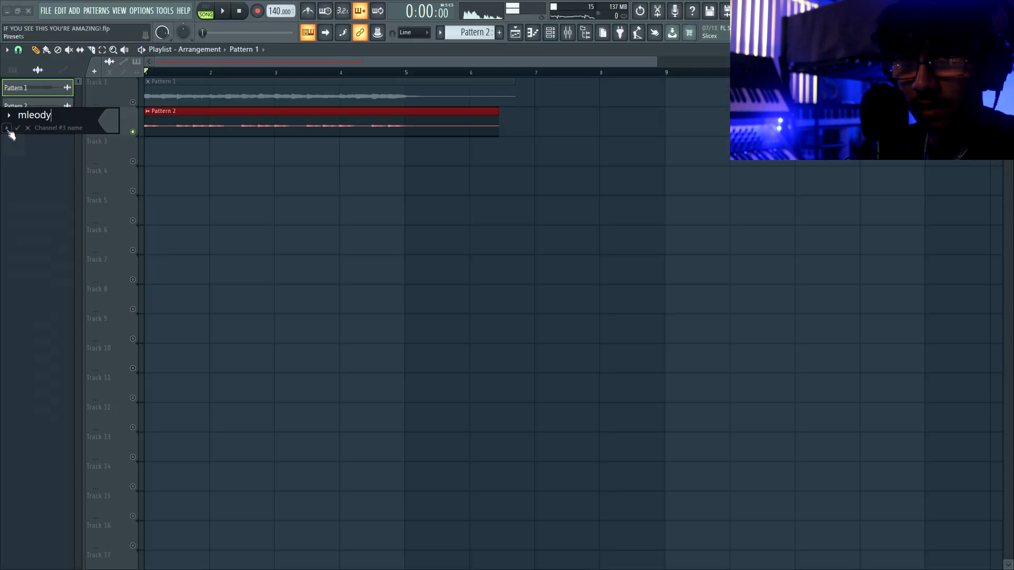
key(Left)
key(Left)
key(Left)
key(Left)
key(BackSpace)
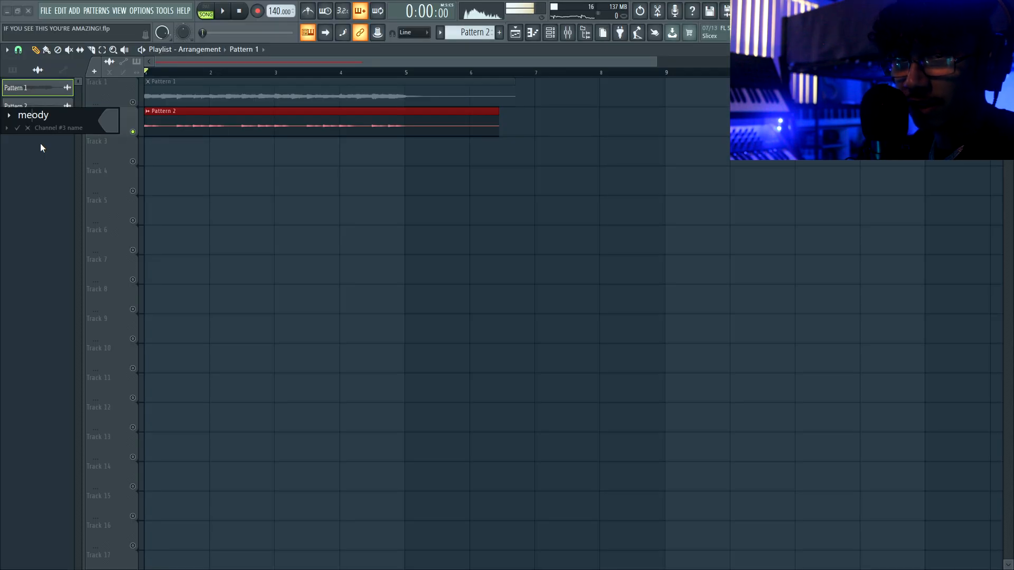
key(Return)
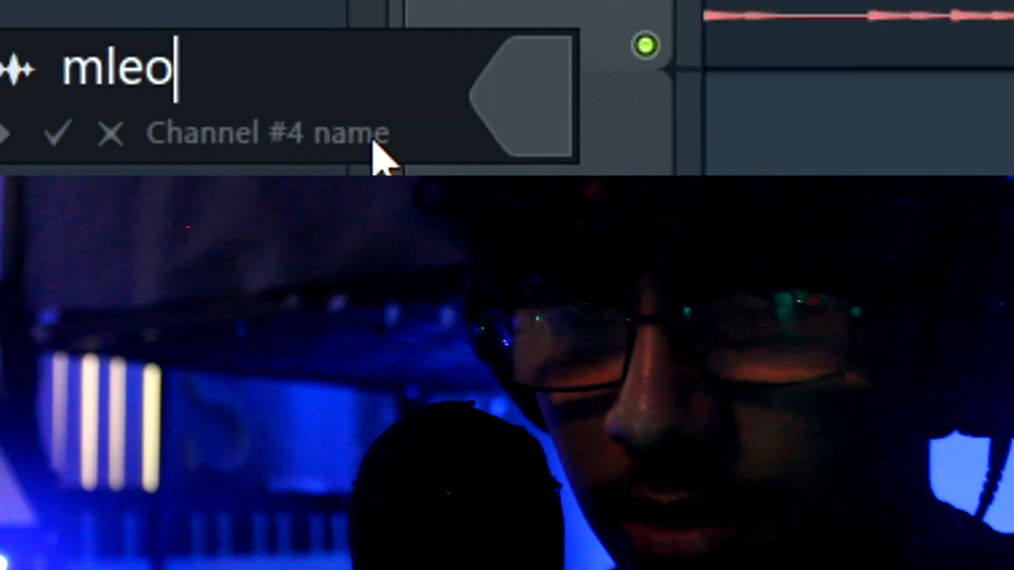
text(dy)
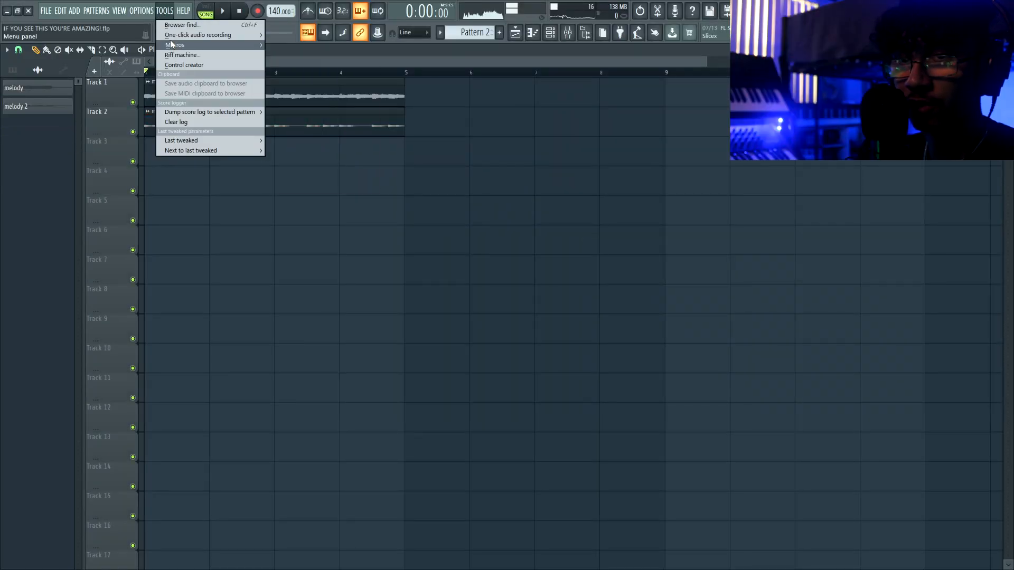
- Switch all audio clips to realtime stretching via the Macros menu
mouse_move(172, 45)
click(396, 135)
key(Return)
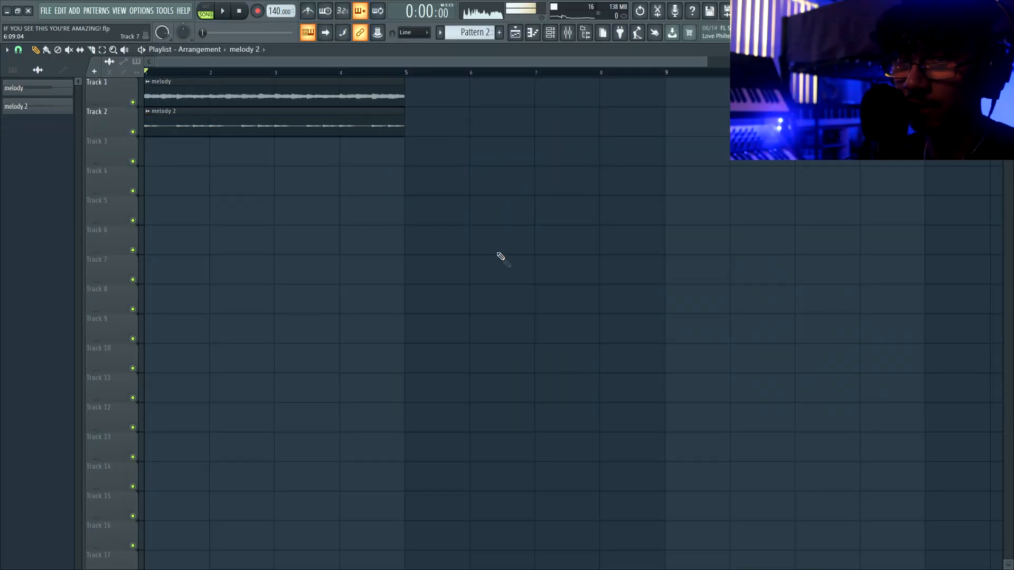
- Adjust the melody clip's pitch in its channel settings and play the song
double_click(309, 99)
drag(234, 223, 234, 227)
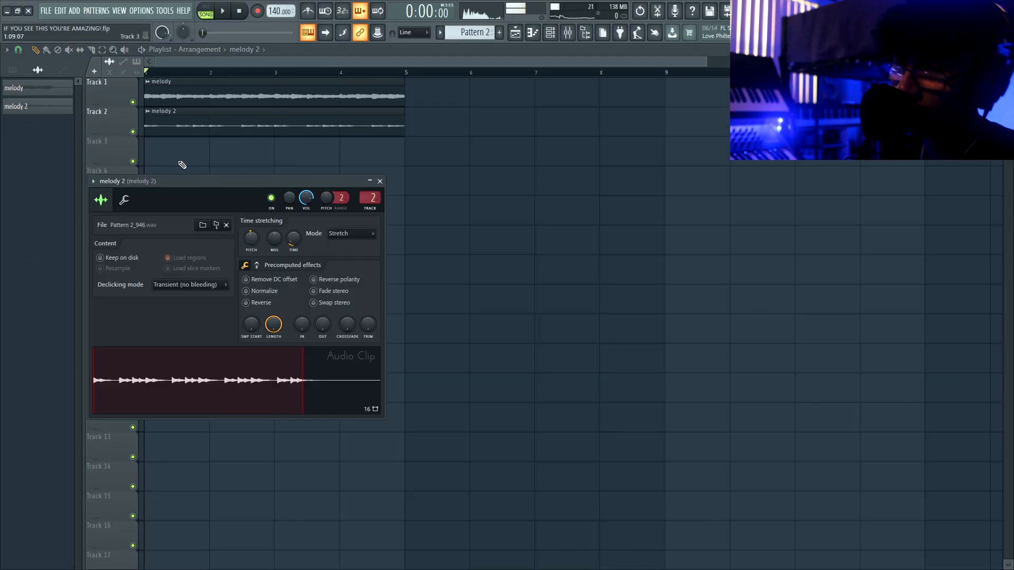
key(space)
click(380, 181)
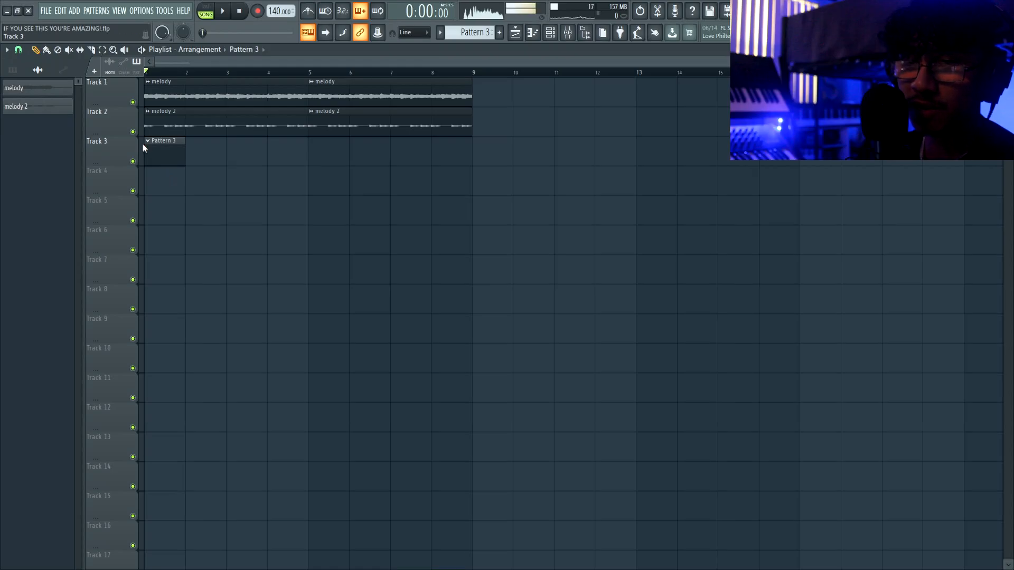
- Mute Track 2 and stretch the Pattern 3 clip to four bars
click(132, 132)
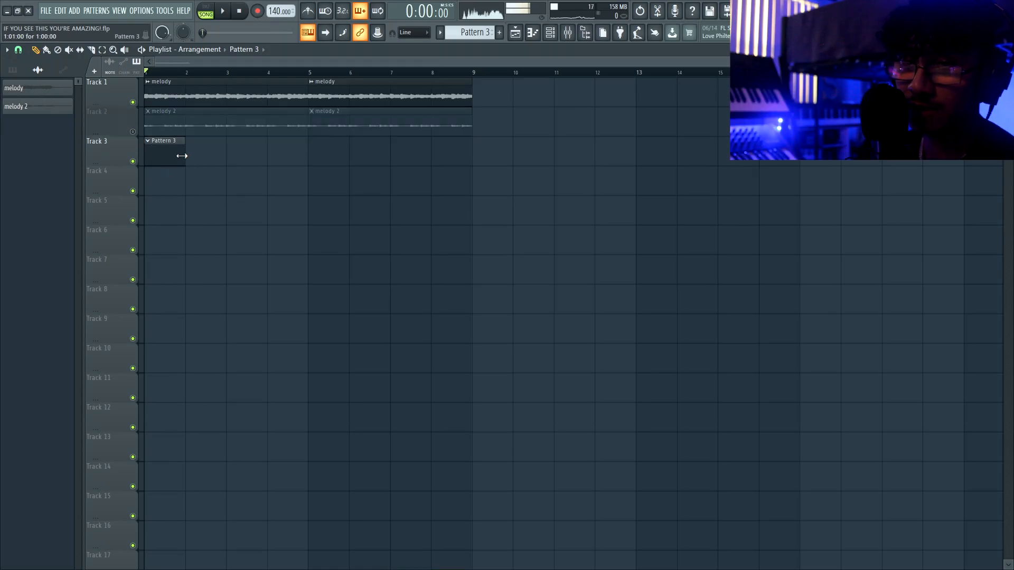
drag(182, 156, 324, 155)
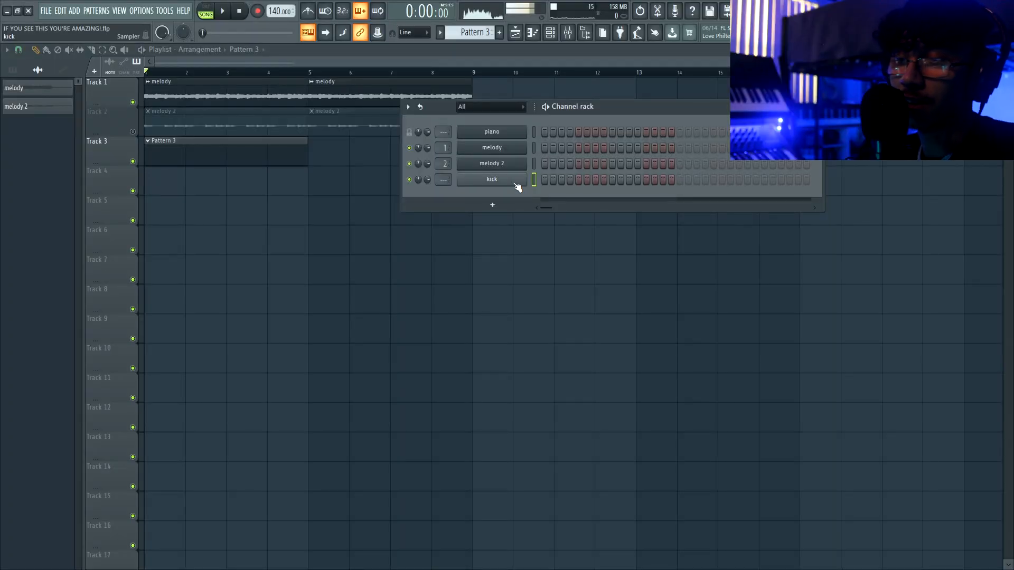
- Enable the kick's volume envelope with zero attack and a longer hold, then audition it
click(516, 184)
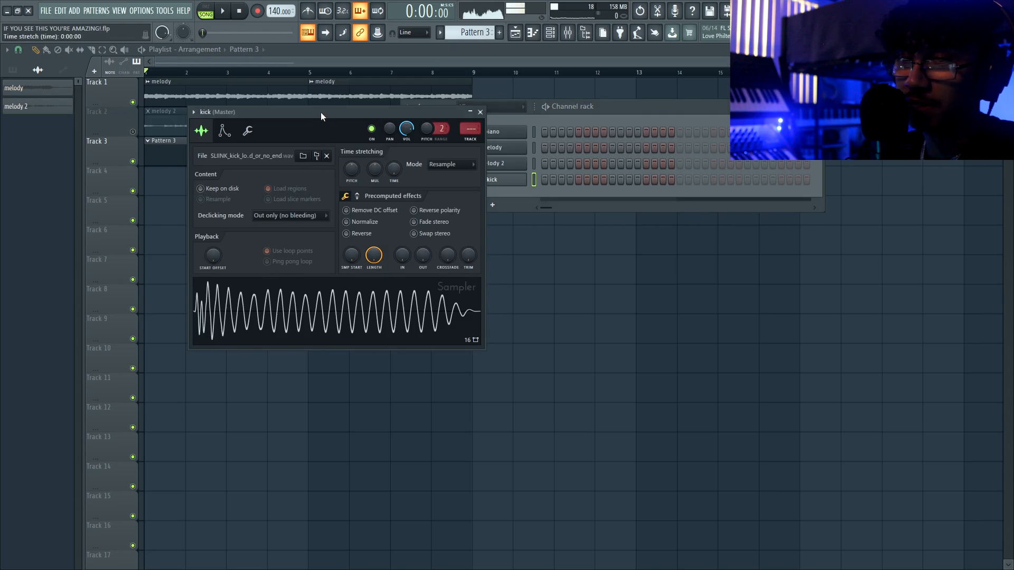
drag(321, 112, 374, 97)
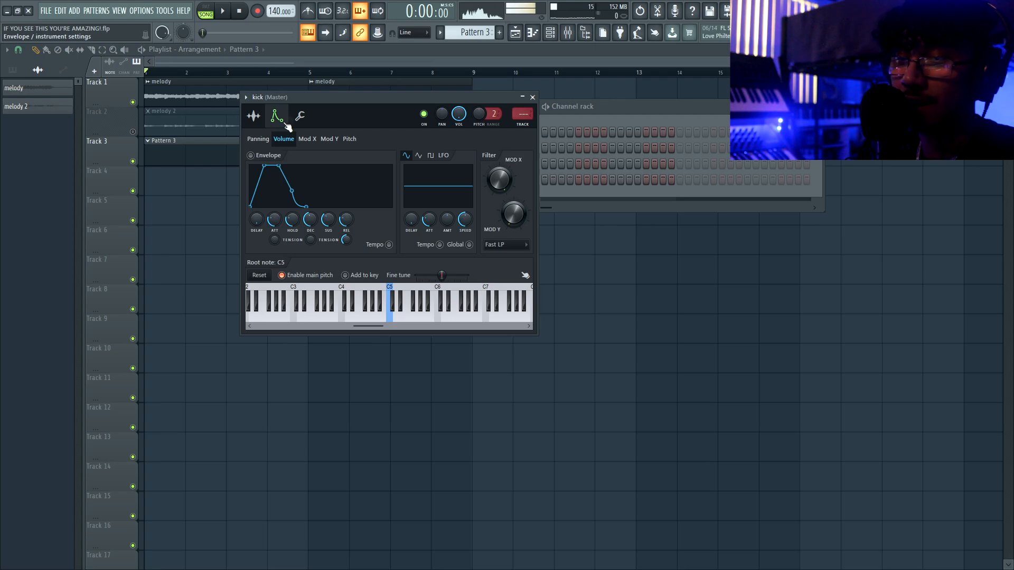
drag(274, 231, 288, 214)
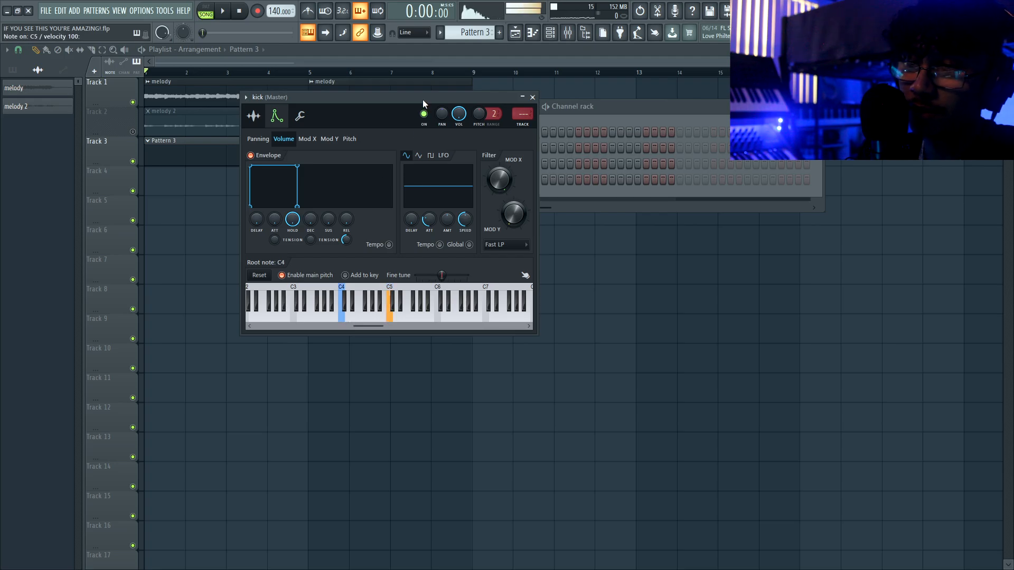
drag(422, 99, 465, 93)
key(space)
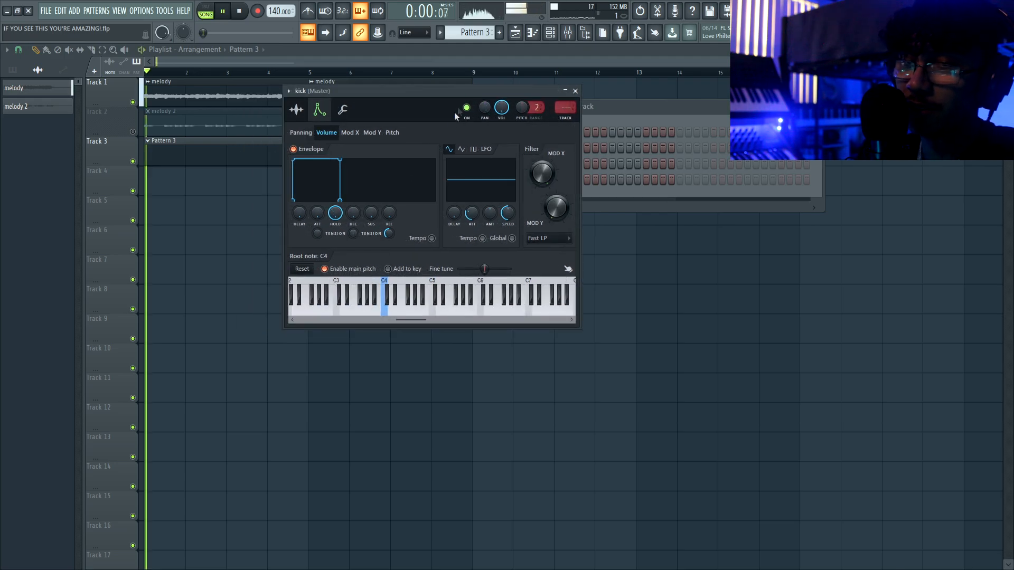
- Retune the kick's root note lower from C4
right_click(367, 302)
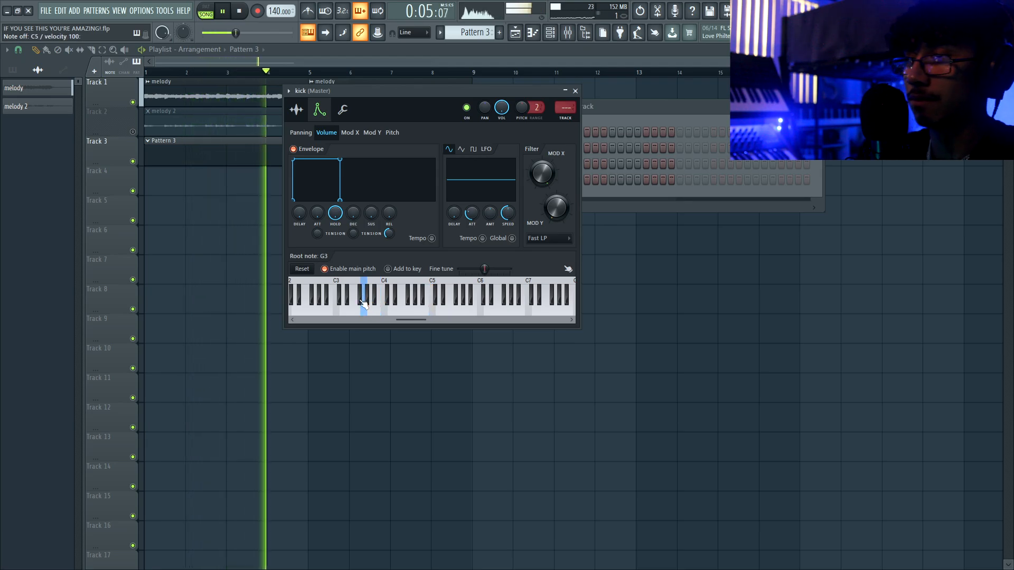
right_click(319, 311)
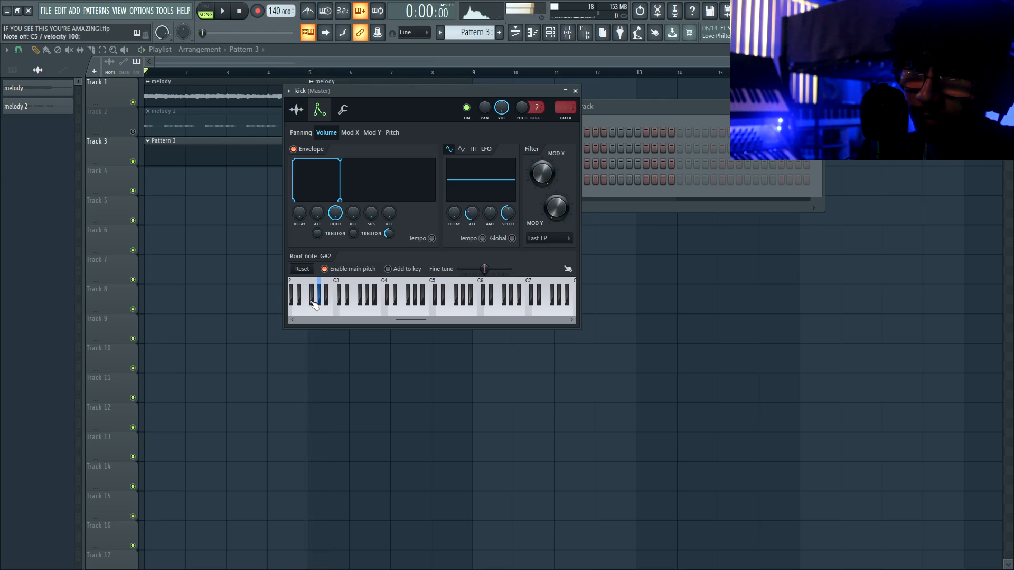
right_click(312, 305)
drag(410, 320, 355, 320)
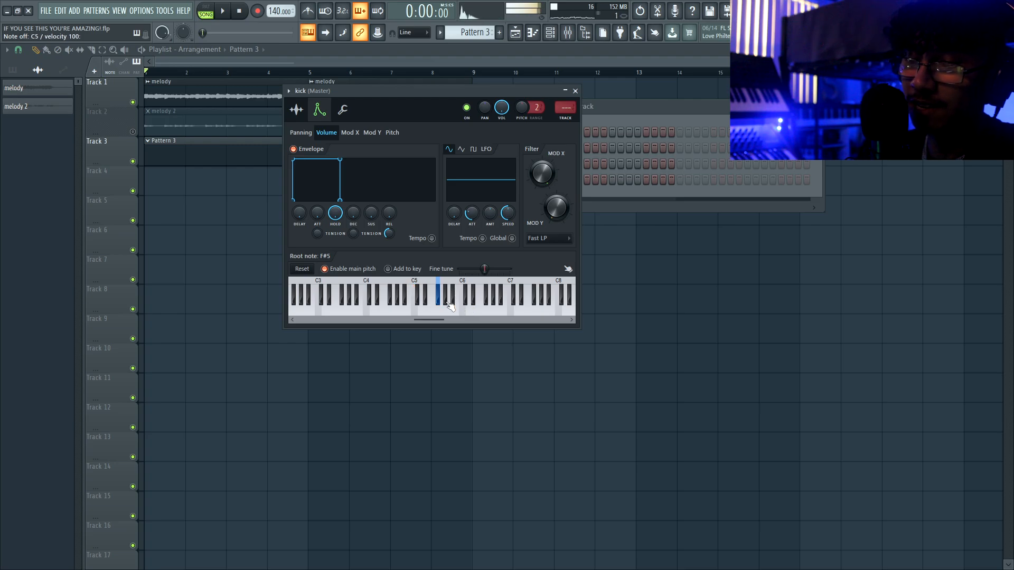
- Switch on a kick step in Pattern 3 in the Channel rack
click(509, 44)
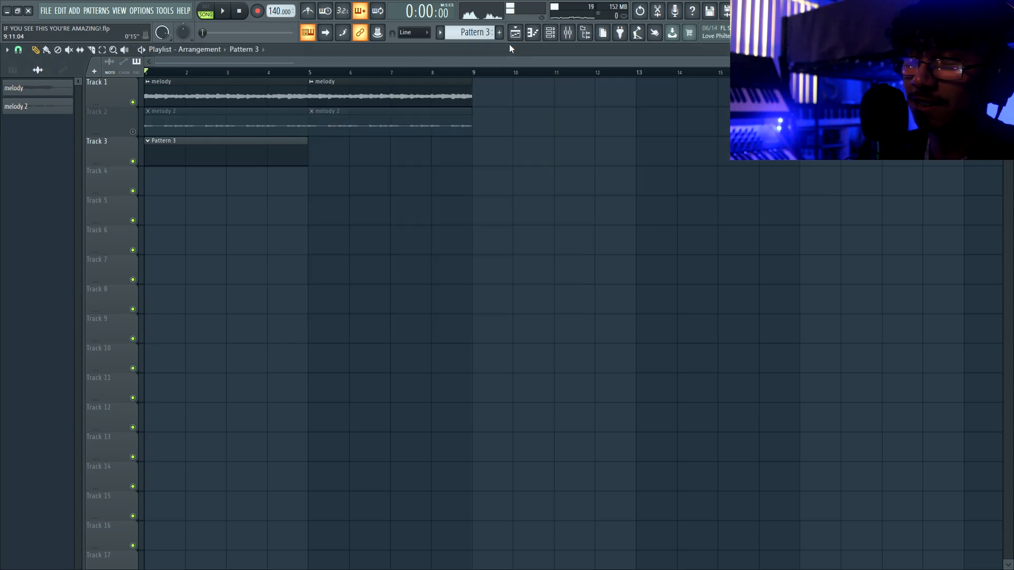
click(550, 32)
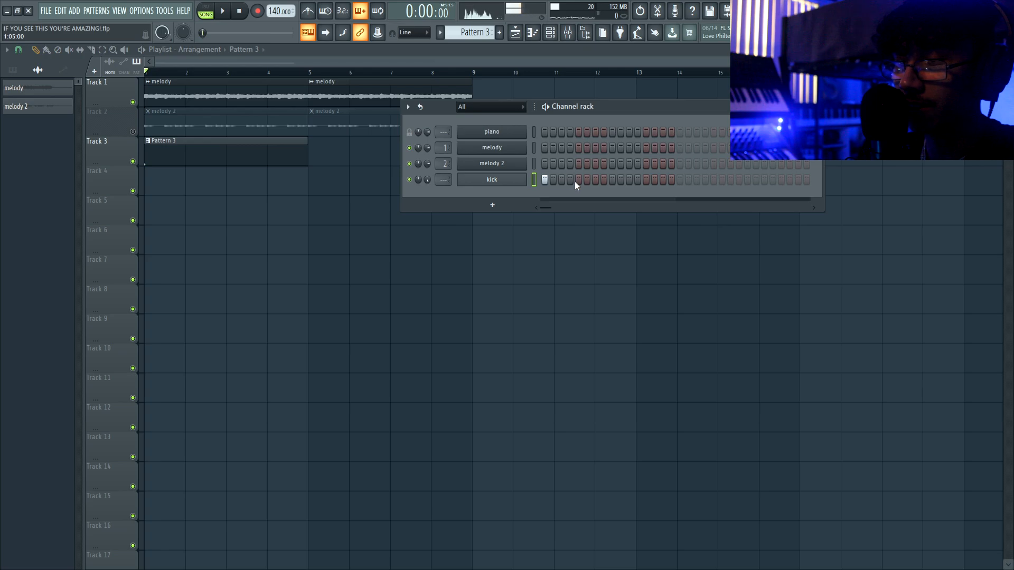
click(613, 179)
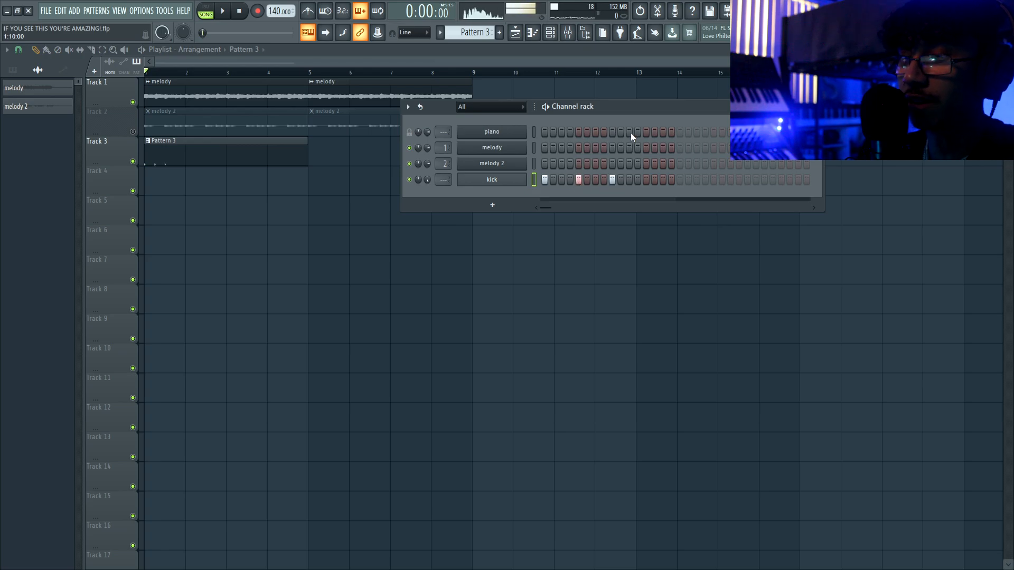
drag(644, 106, 543, 113)
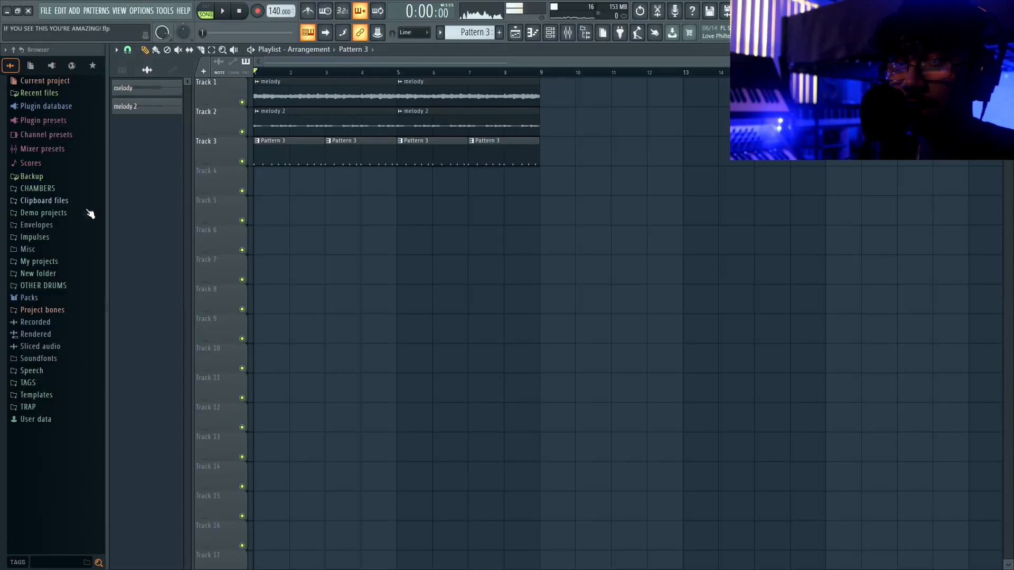
- Load the snap sample from CHAMBERS and start Pattern 4 with a clip on Track 4
click(46, 188)
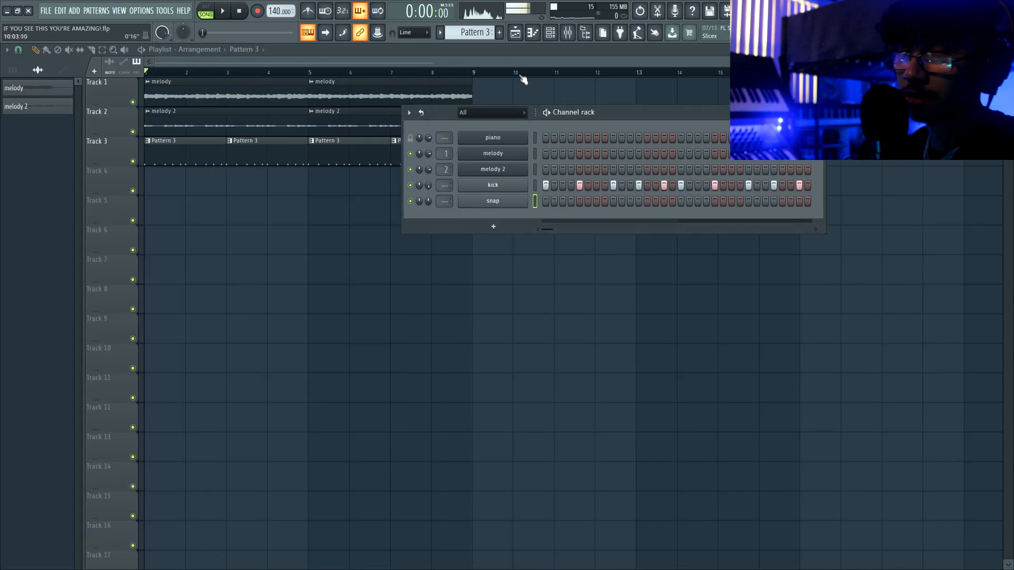
key(F6)
click(499, 33)
click(152, 189)
key(F6)
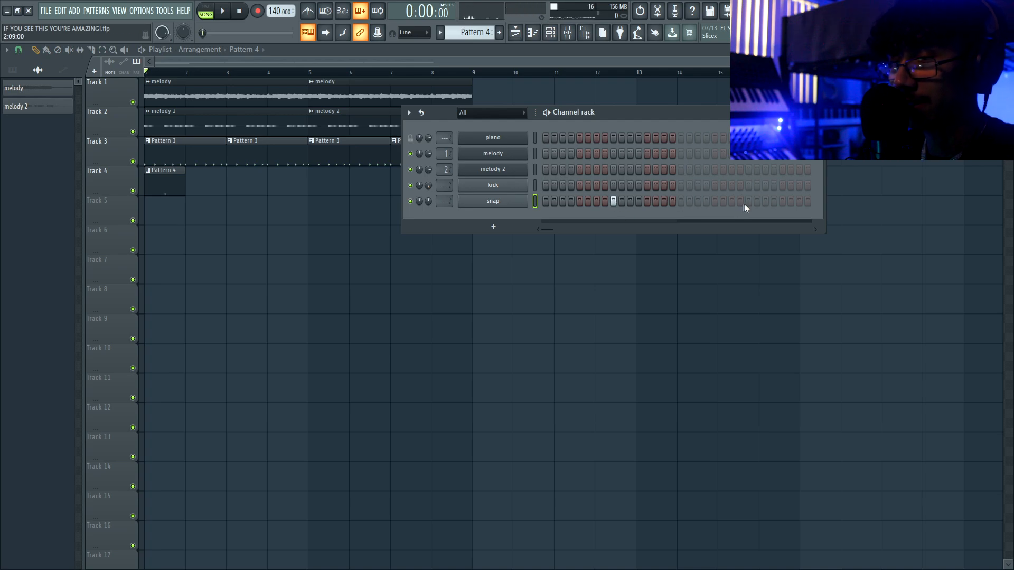
key(space)
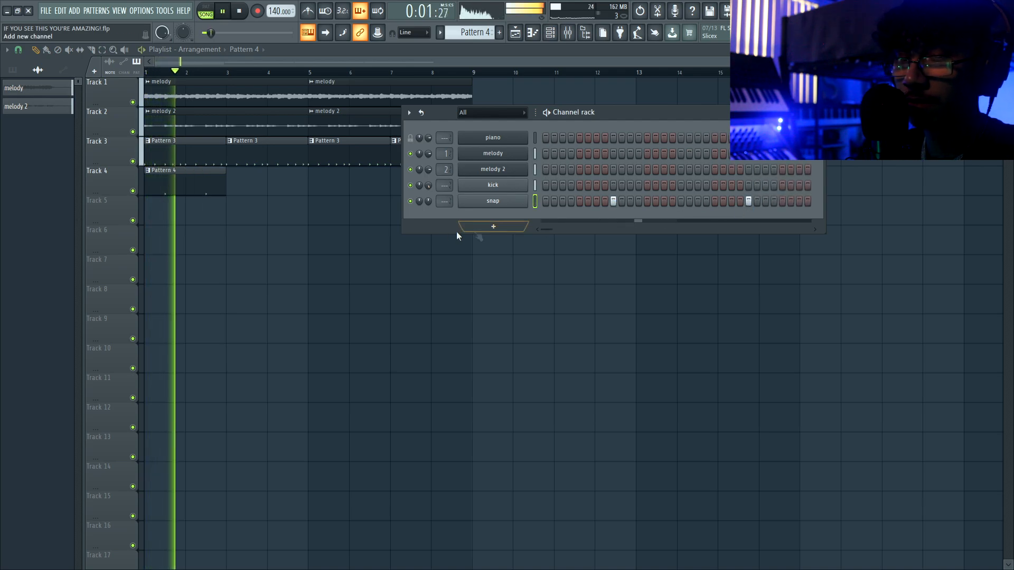
key(F6)
- Mute the melody 2 track and program five snap hits across Pattern 4
click(133, 131)
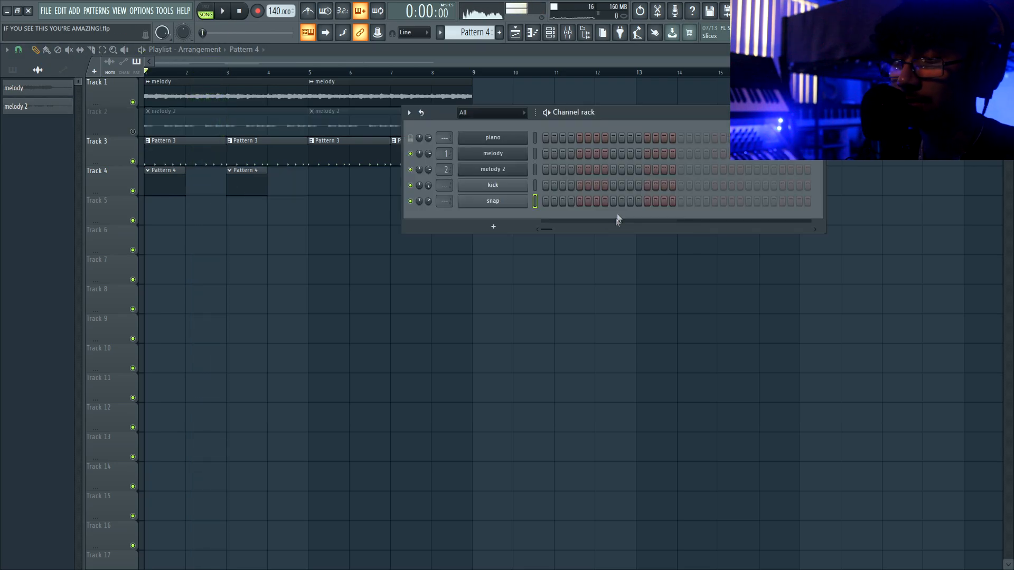
key(space)
click(630, 201)
click(647, 201)
click(664, 201)
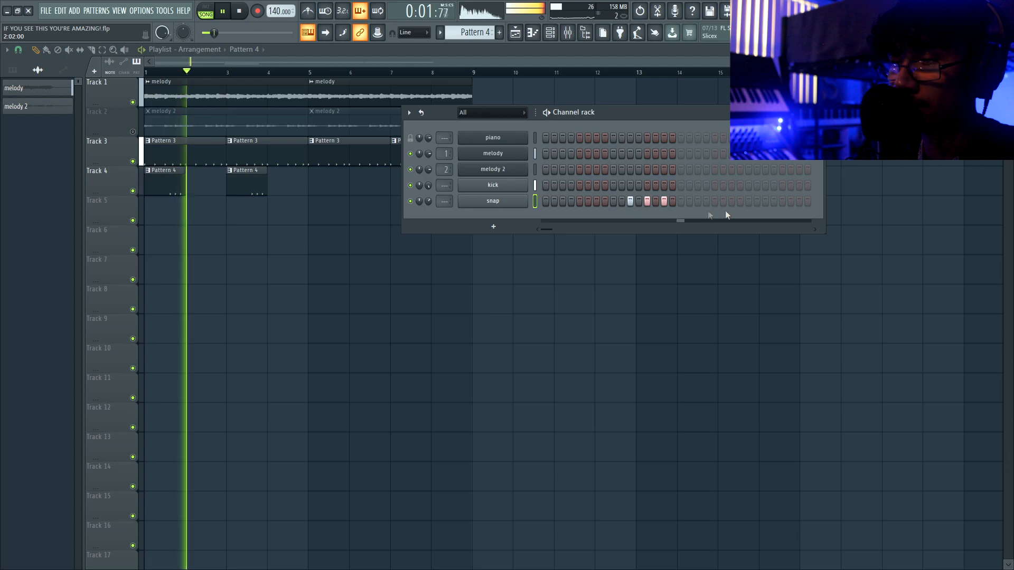
click(765, 201)
click(782, 201)
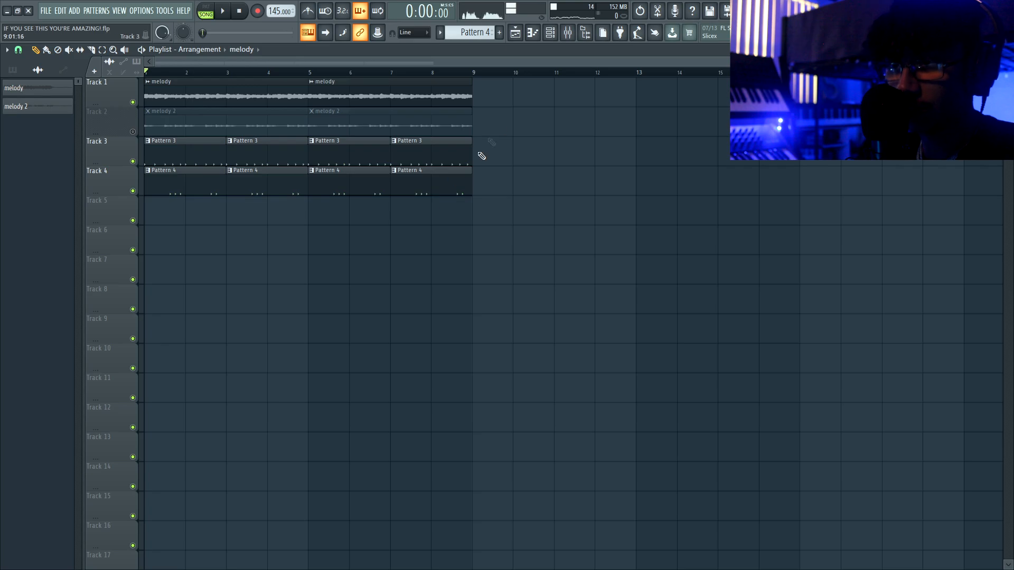
- Load SNARE 6 from CHAMBERS > DRILL ESSENTIALS > SNARES into the channel rack
click(585, 33)
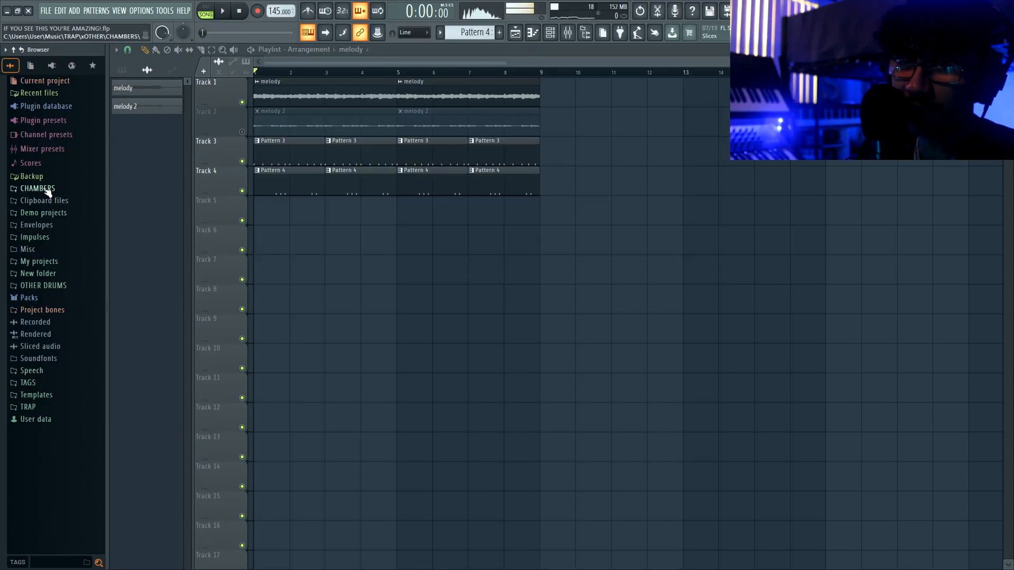
click(46, 189)
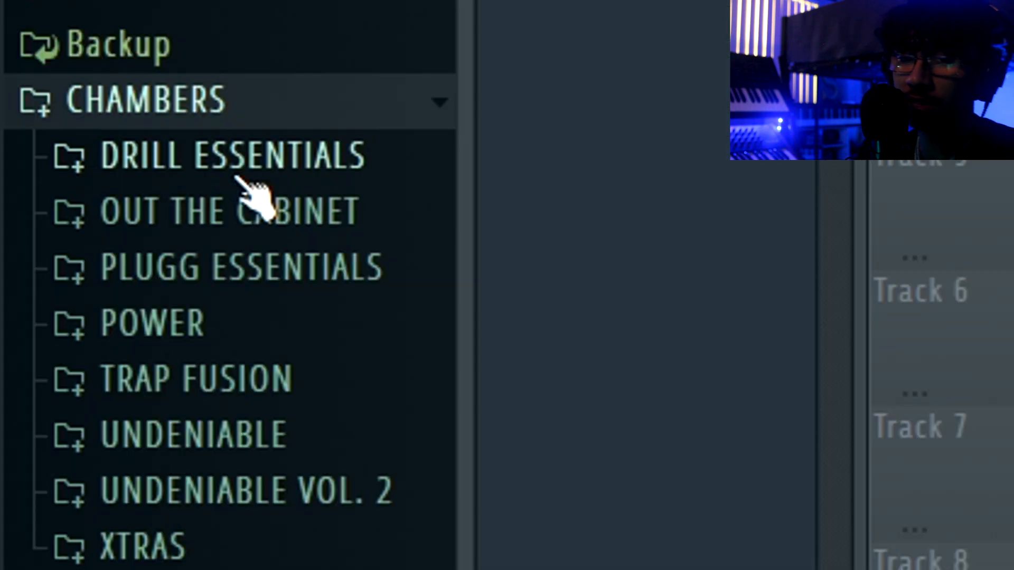
click(237, 173)
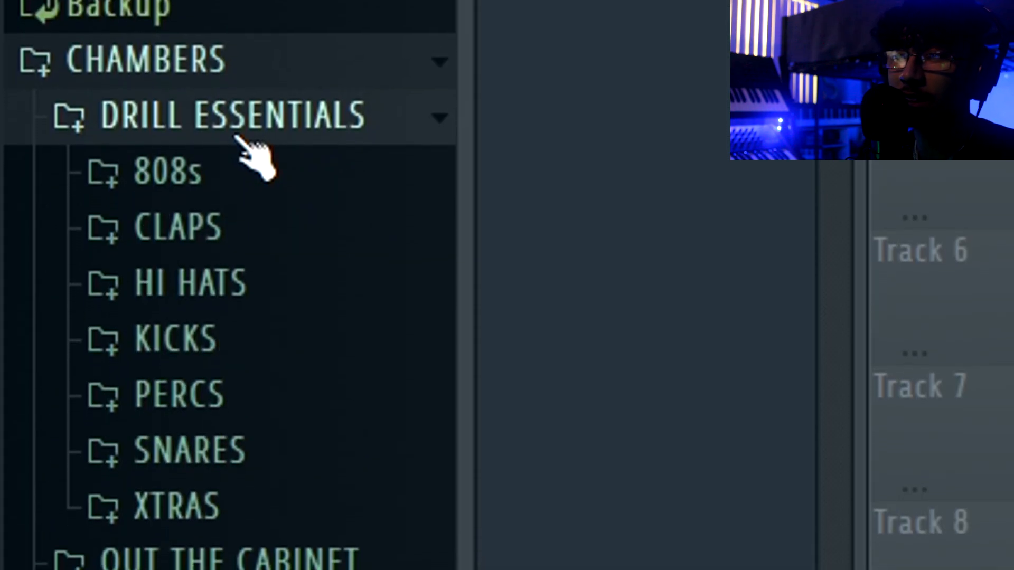
click(256, 454)
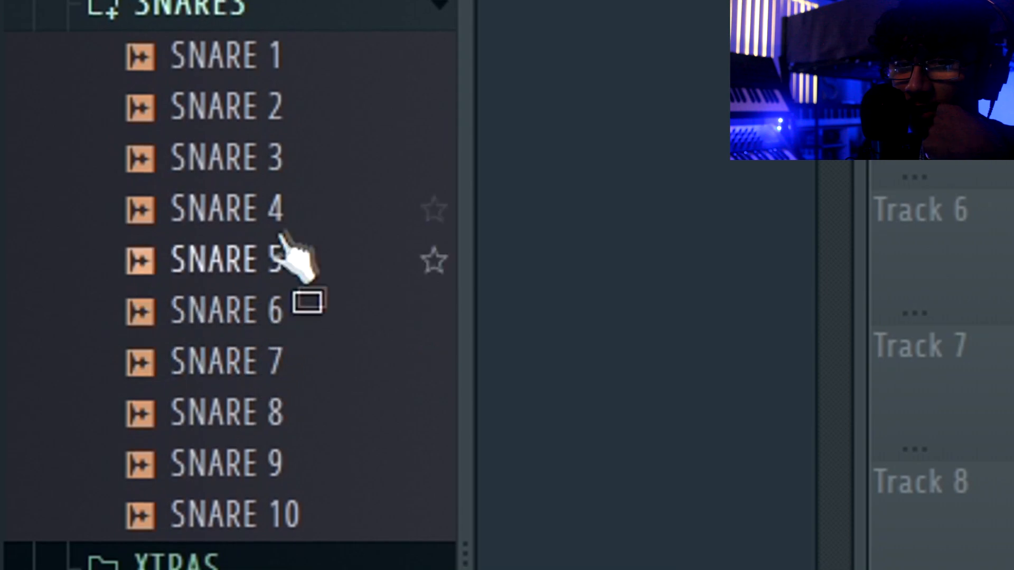
click(292, 220)
click(277, 304)
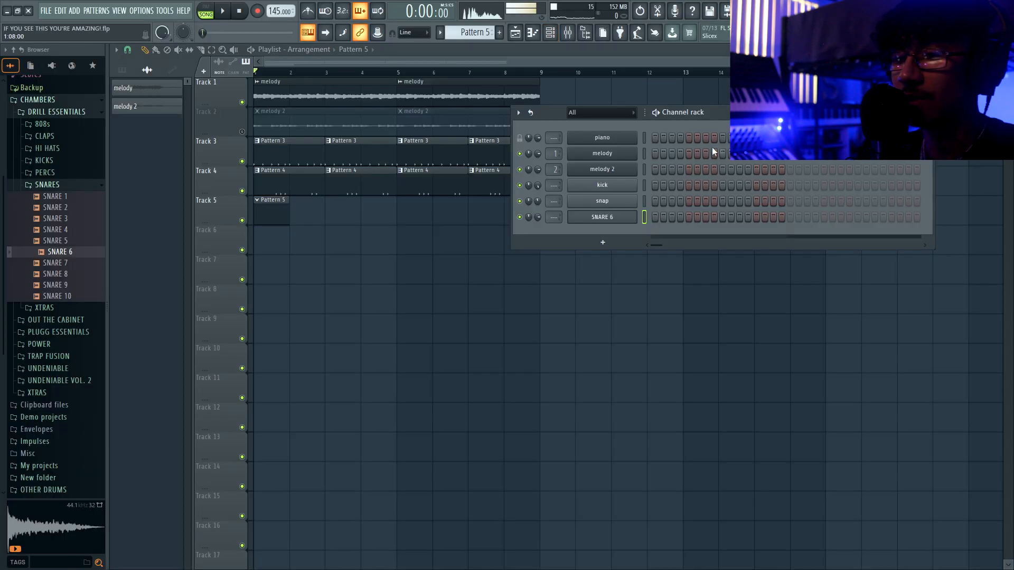
- Switch on six SNARE 6 steps in the Channel rack
drag(737, 112, 627, 125)
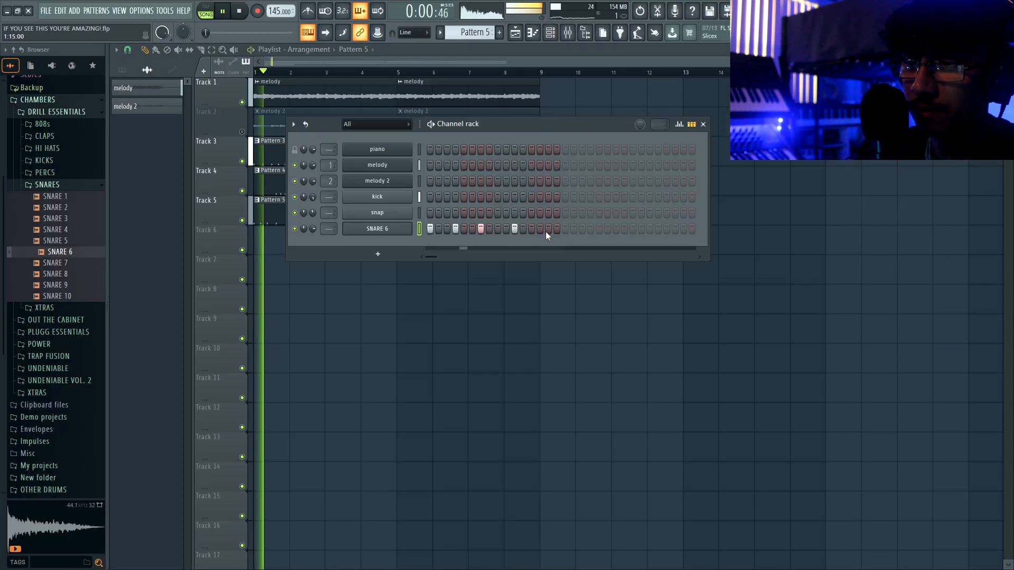
click(546, 232)
click(563, 231)
key(space)
click(590, 230)
click(616, 228)
click(649, 231)
click(667, 231)
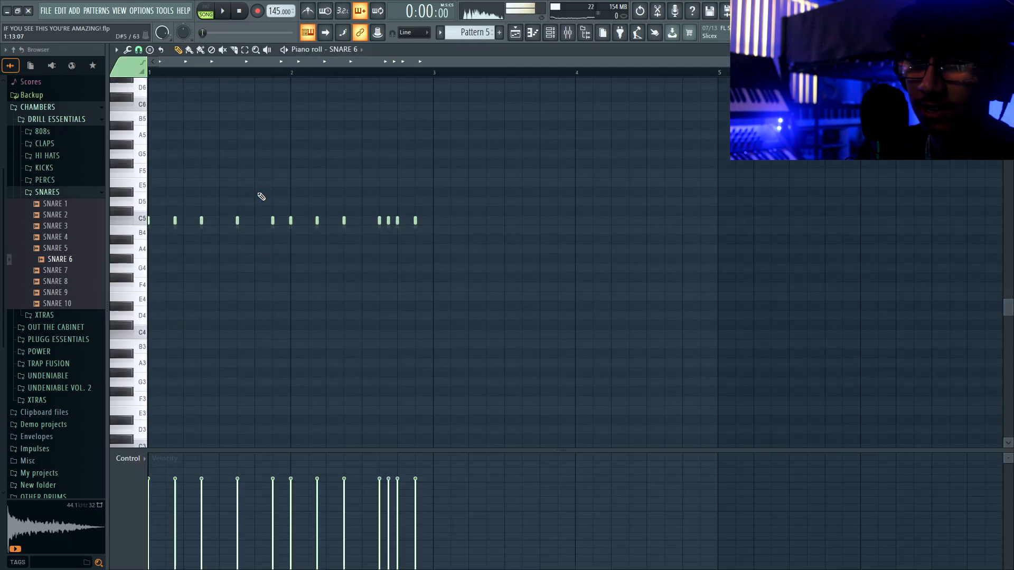
- Lower the velocity of two snare notes in the Piano roll
scroll(211, 222, down, 1)
scroll(160, 243, up, 3)
scroll(160, 243, up, 2)
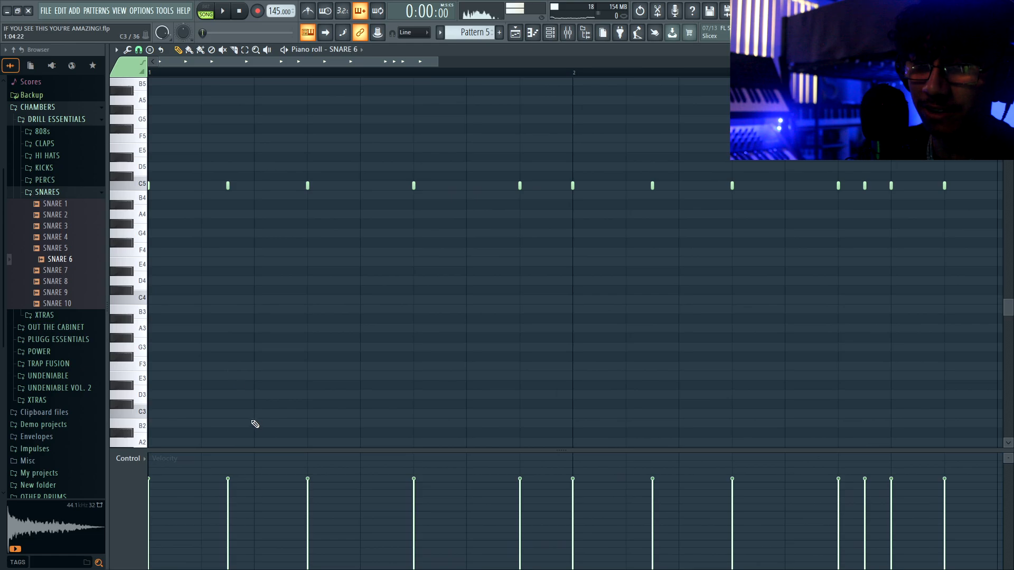
drag(256, 450, 253, 249)
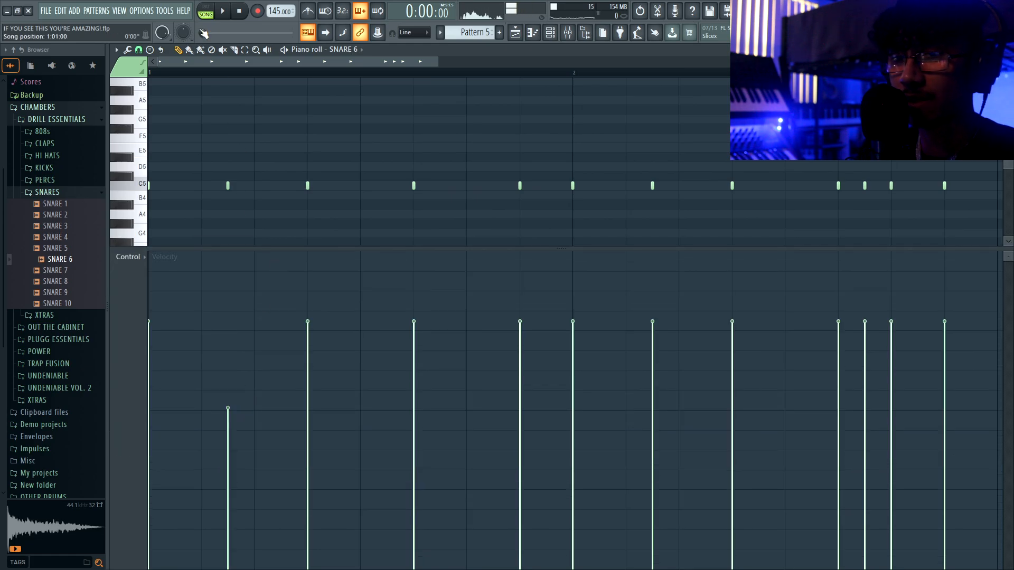
key(space)
click(415, 383)
drag(525, 384, 528, 407)
key(space)
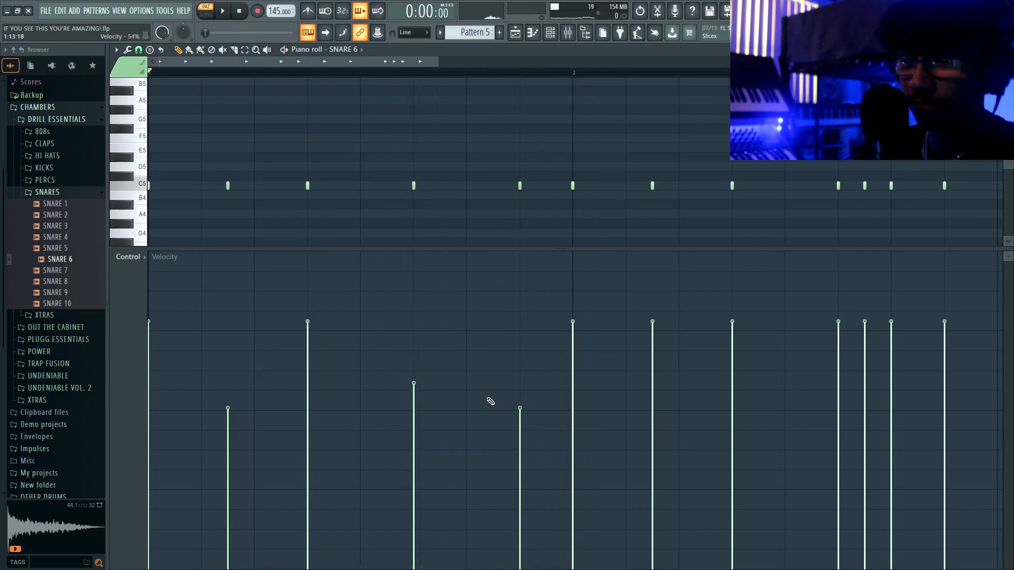
key(space)
scroll(489, 395, down, 1)
- Pan the snare notes alternately left and right
click(129, 258)
click(153, 276)
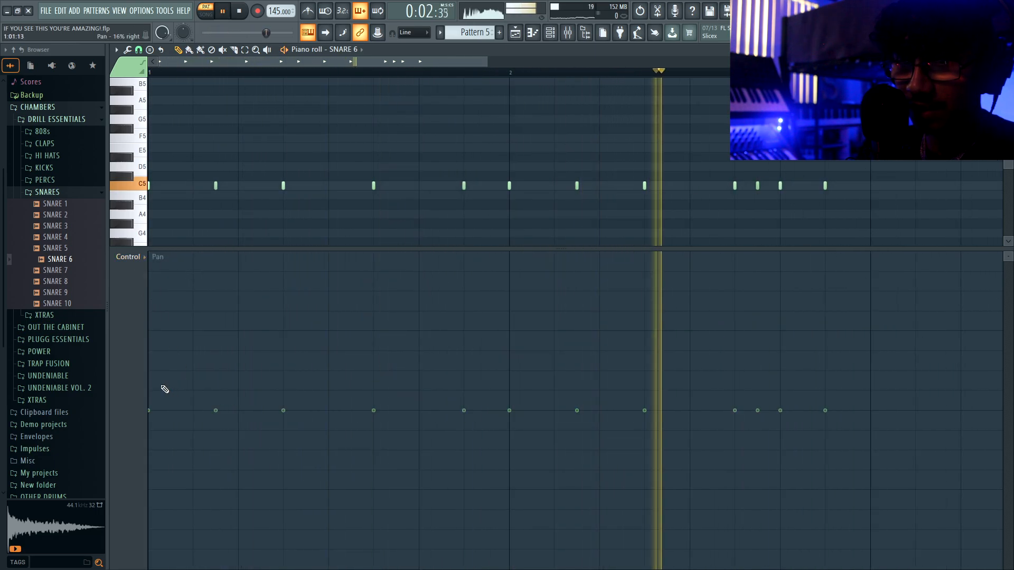
mouse_move(165, 389)
mouse_down()
mouse_move(217, 419)
mouse_move(307, 387)
mouse_up()
mouse_move(371, 446)
mouse_down()
mouse_move(465, 390)
mouse_move(509, 425)
mouse_move(584, 396)
mouse_move(663, 434)
mouse_move(826, 440)
mouse_up()
- Switch to song playback and load PERC 9 and SNARE 5 into new channels
key(F6)
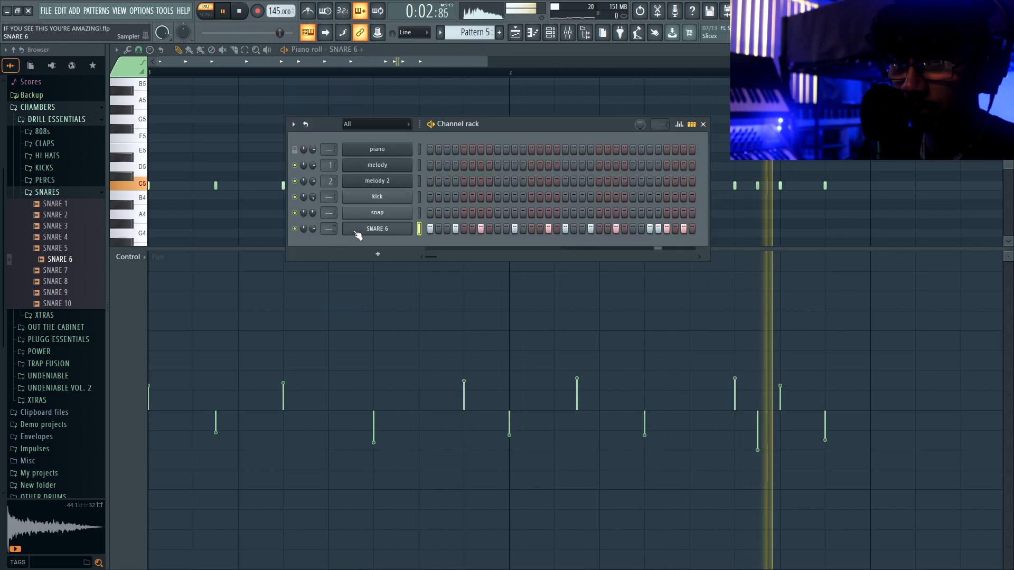
click(206, 14)
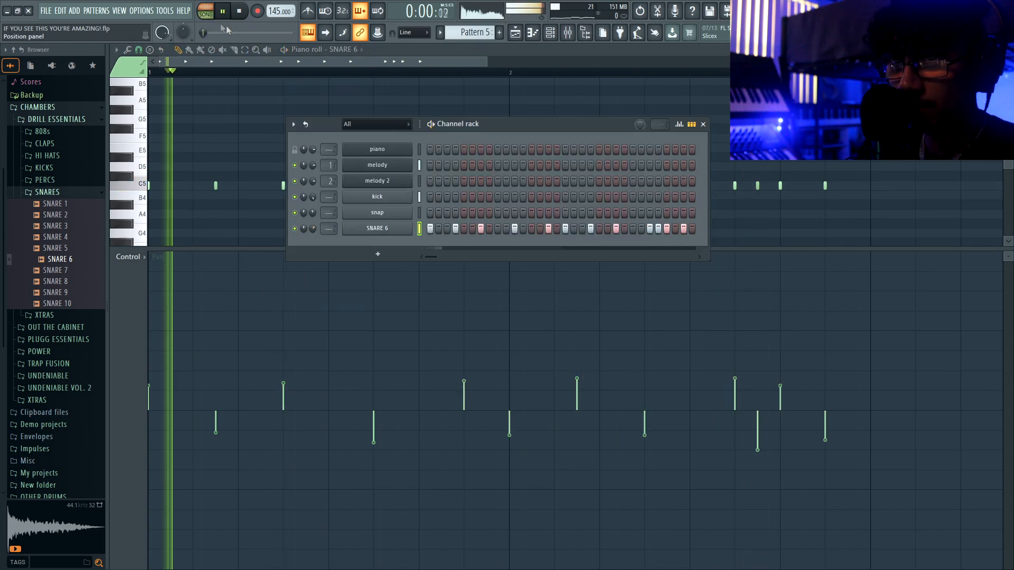
click(515, 33)
key(F6)
key(F6)
key(space)
click(44, 181)
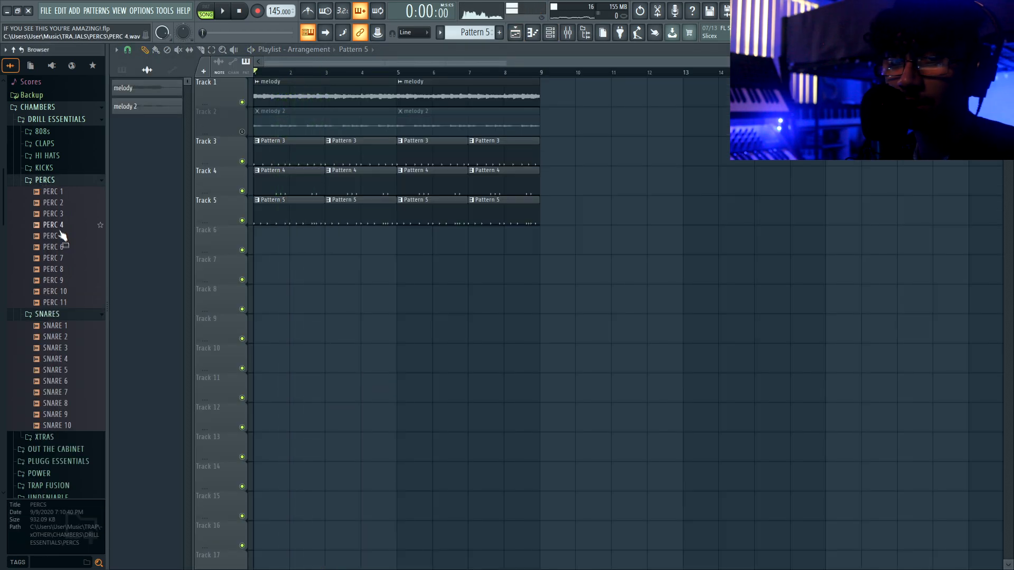
click(64, 225)
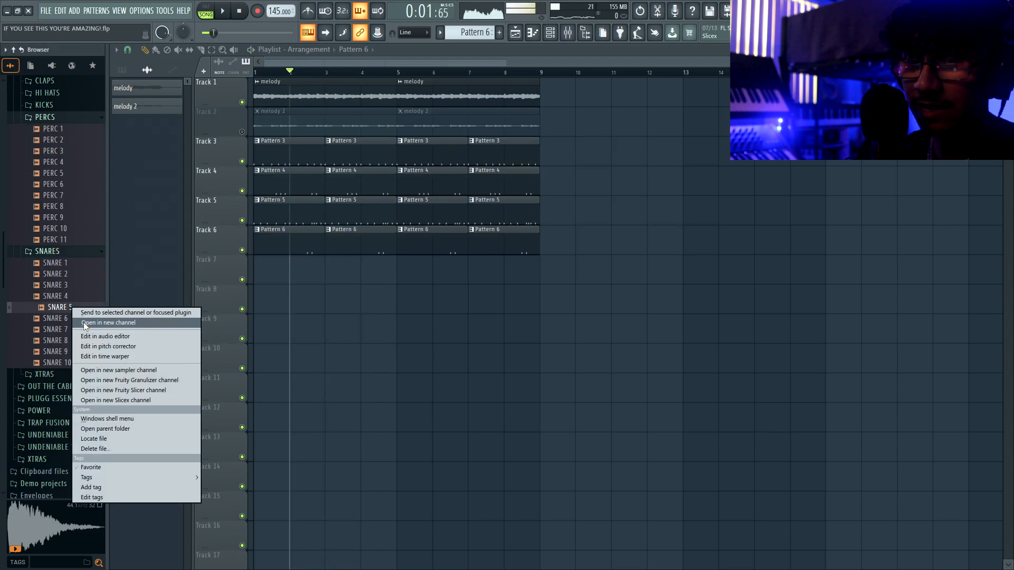
click(109, 321)
- Trim SNARE 5's tail and add its first hit in Pattern 7
drag(426, 274, 491, 92)
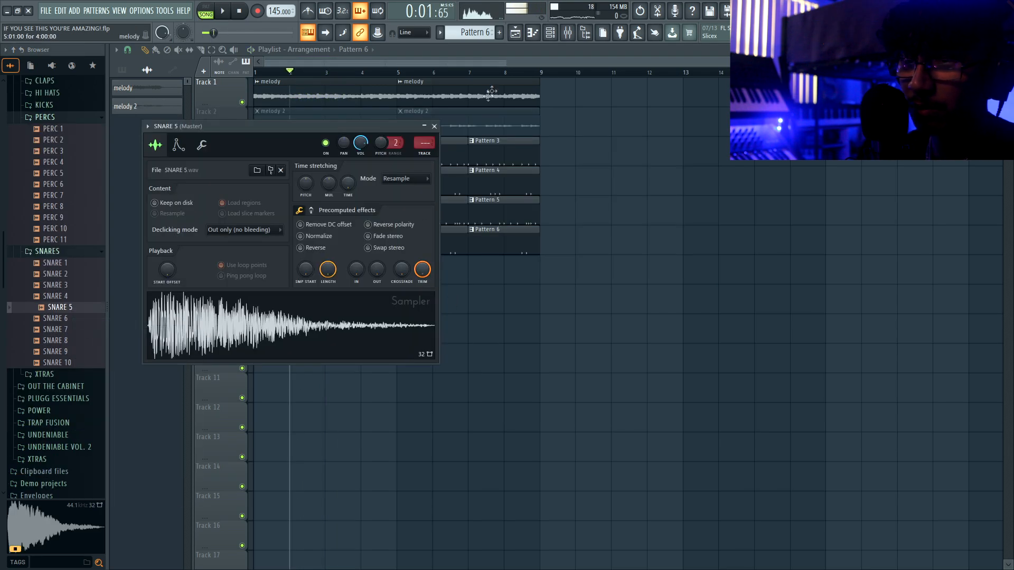
click(434, 126)
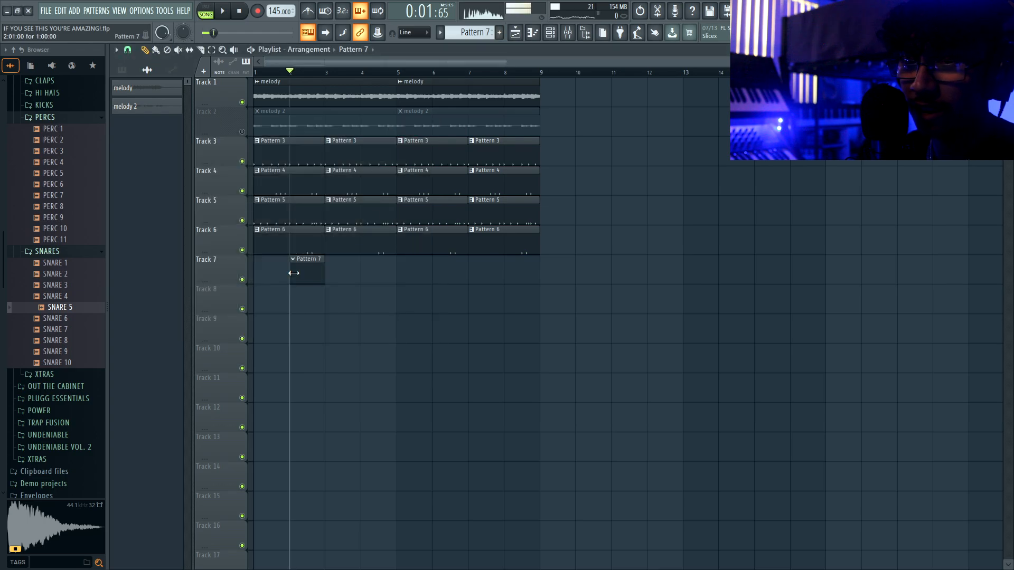
double_click(309, 266)
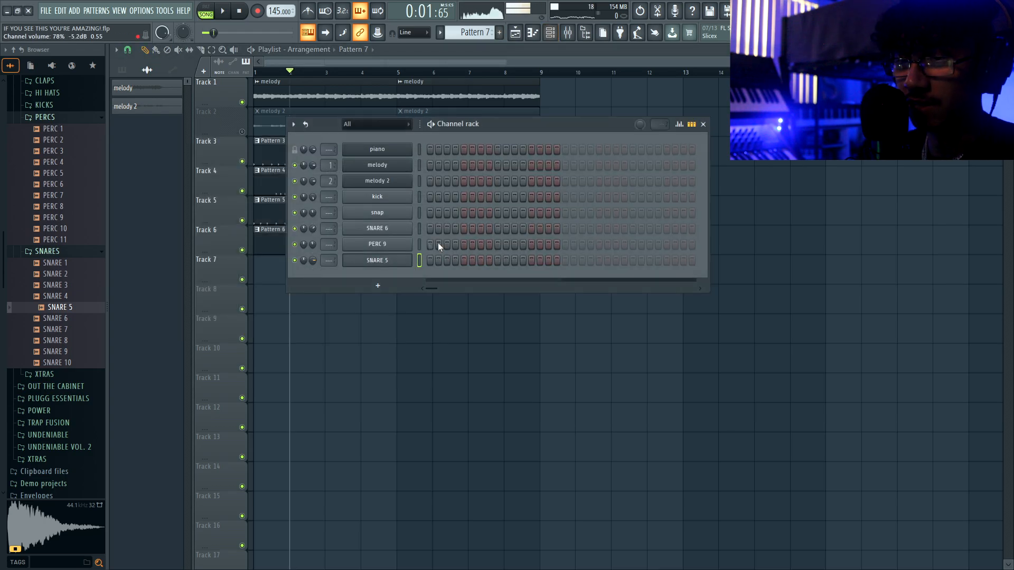
key(space)
click(531, 260)
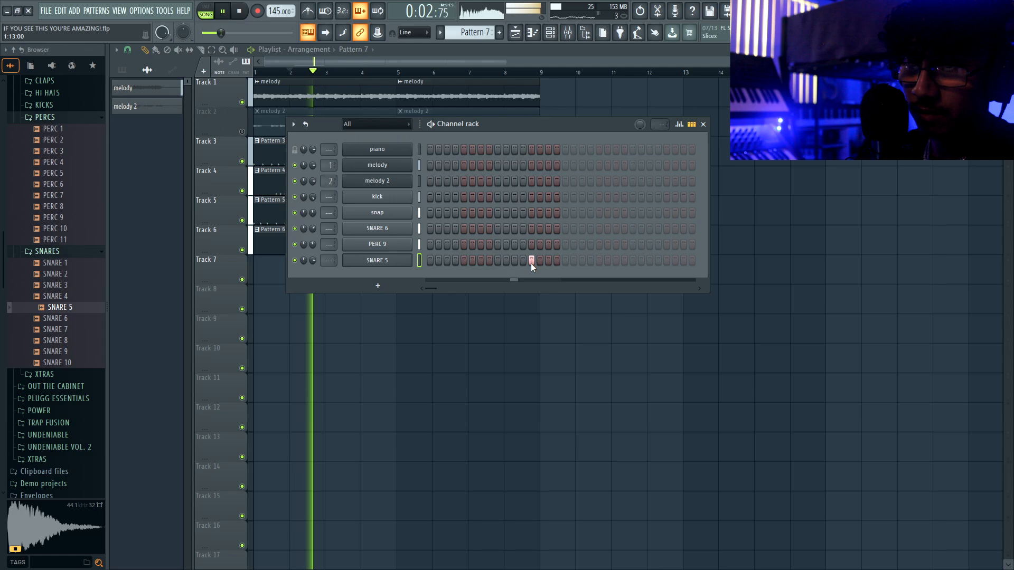
key(space)
- Move the Pattern 7 clip to bar 1 and add a later SNARE 5 hit
key(F6)
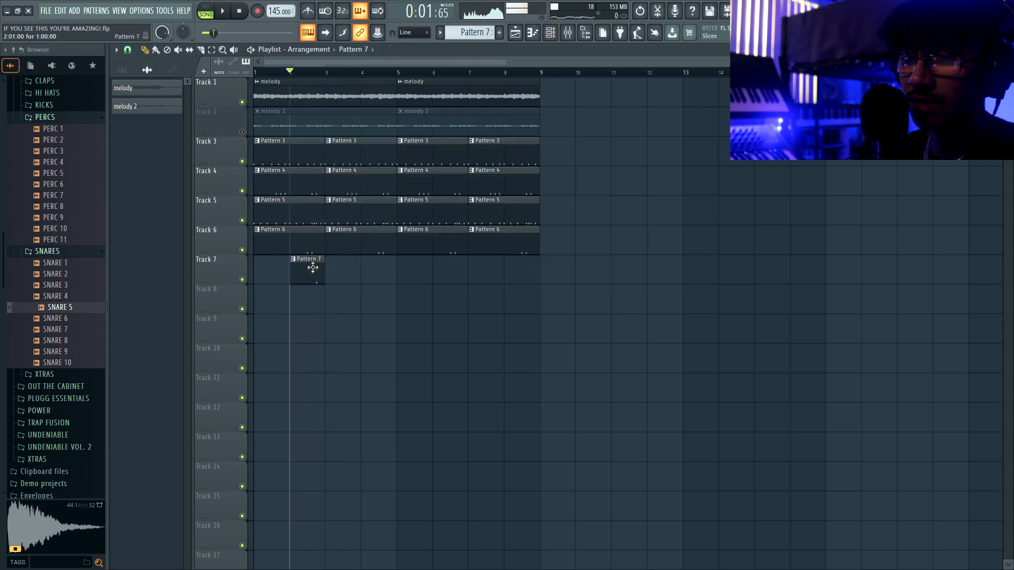
drag(312, 267, 266, 264)
key(F6)
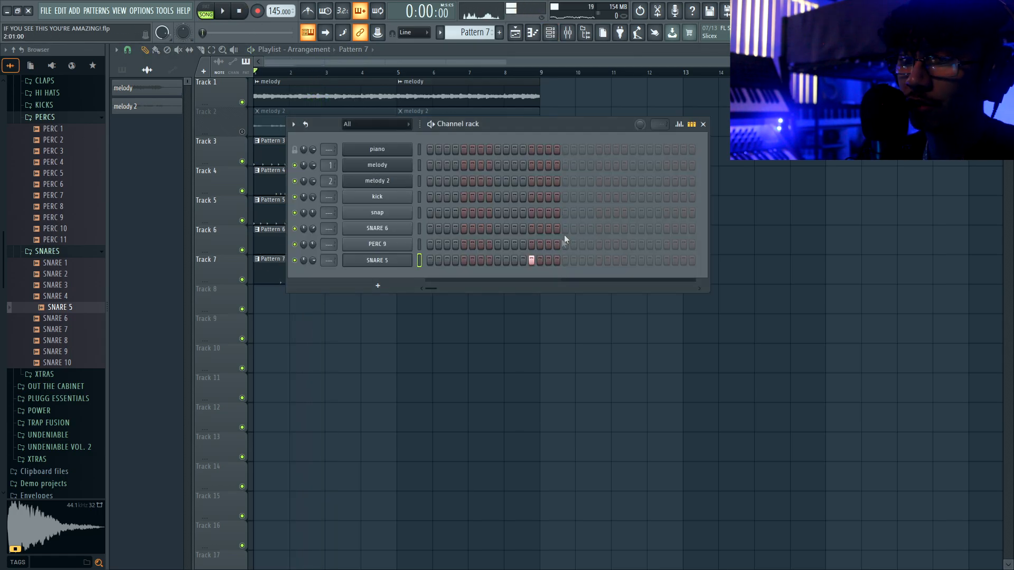
click(667, 263)
- Place Pattern 7 clips at bars 3 and 7 and shift them up one track
key(space)
key(F6)
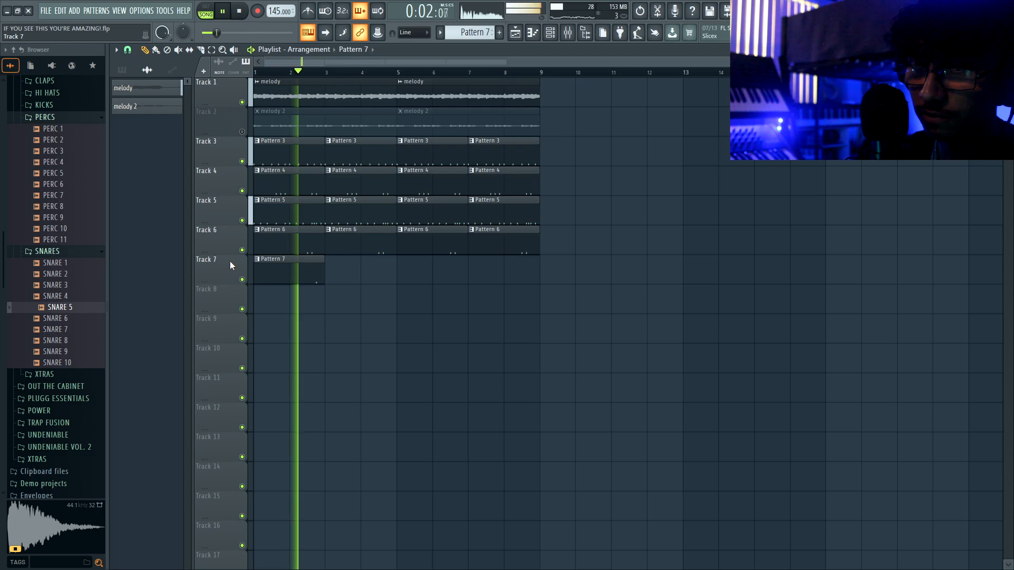
drag(291, 271, 374, 274)
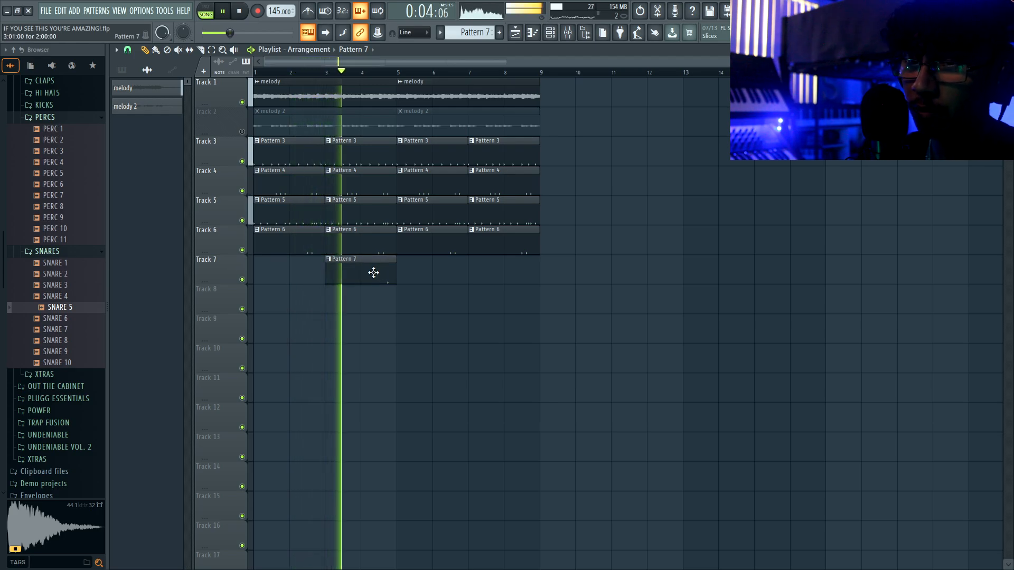
click(502, 276)
scroll(238, 271, up, 1)
drag(272, 211, 523, 156)
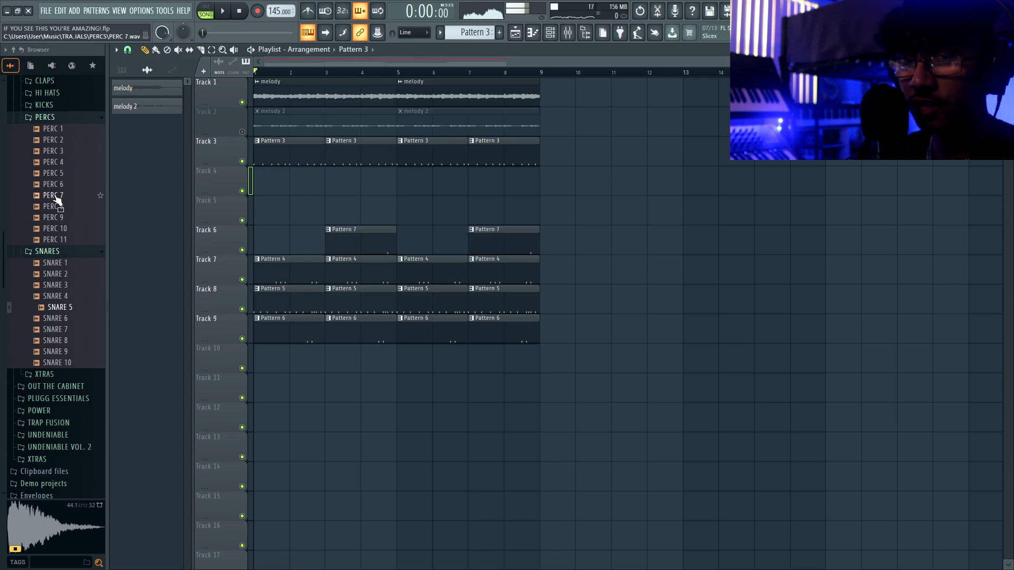
scroll(57, 200, up, 3)
- Load a KICK 4 sample into a new Pattern 8
click(55, 218)
click(55, 236)
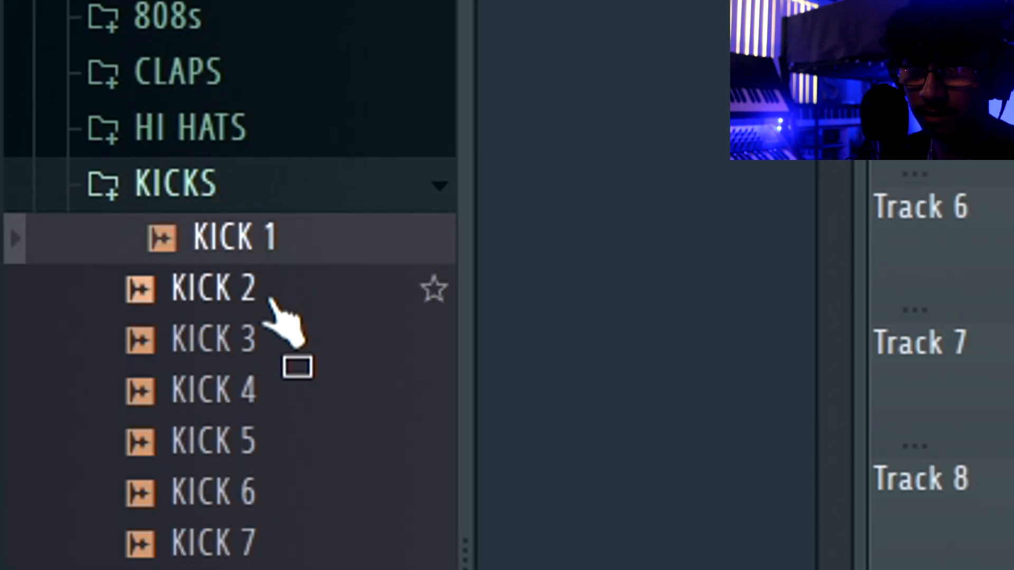
click(67, 249)
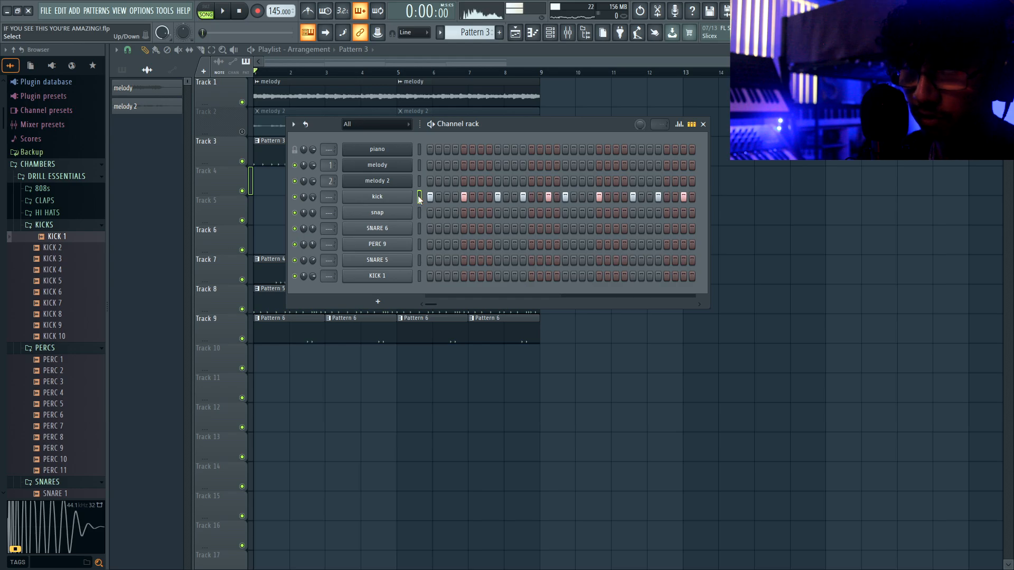
click(499, 32)
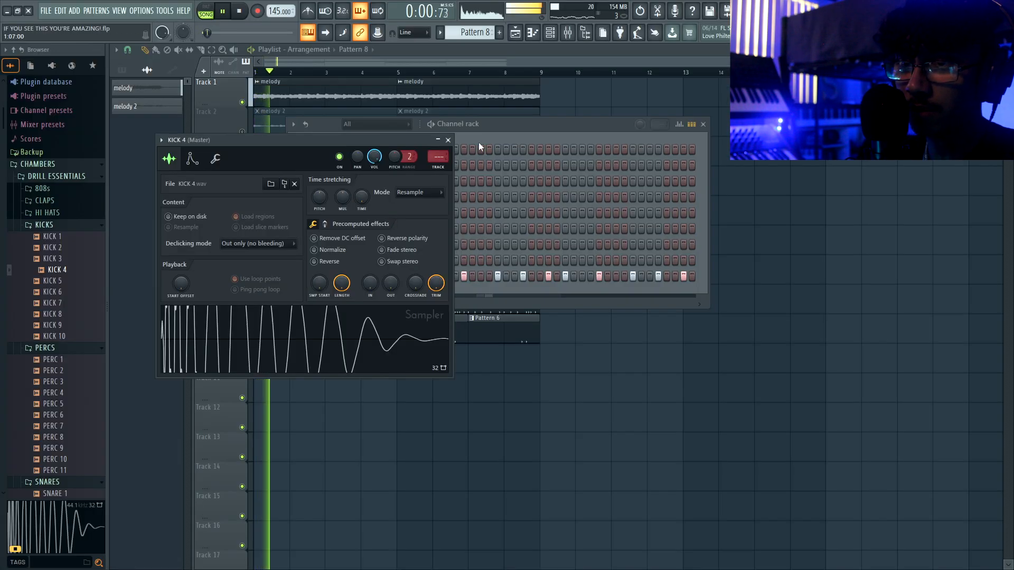
click(449, 140)
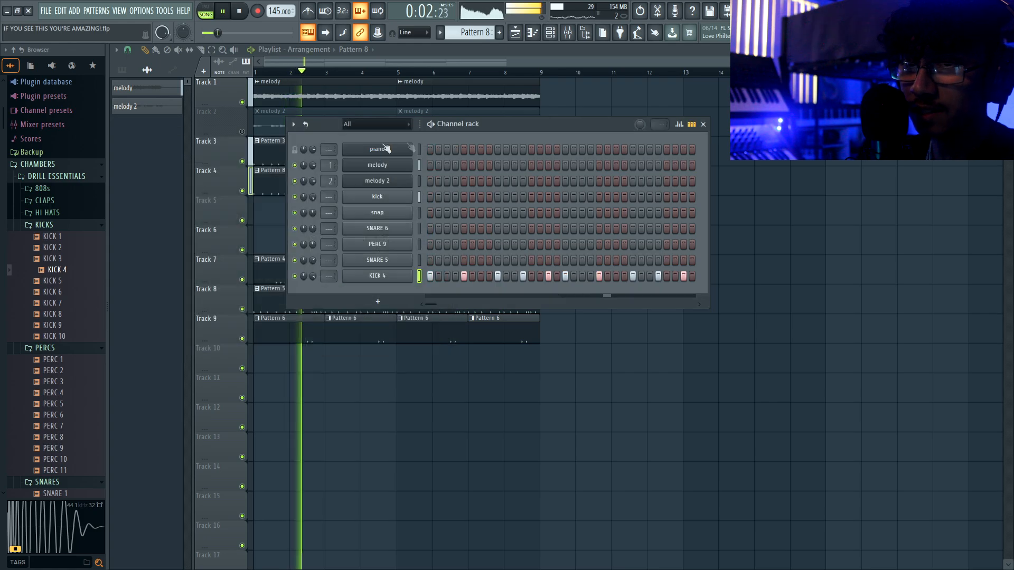
- Mute Track 3 and inspect the melody clip's settings during playback
click(243, 161)
key(space)
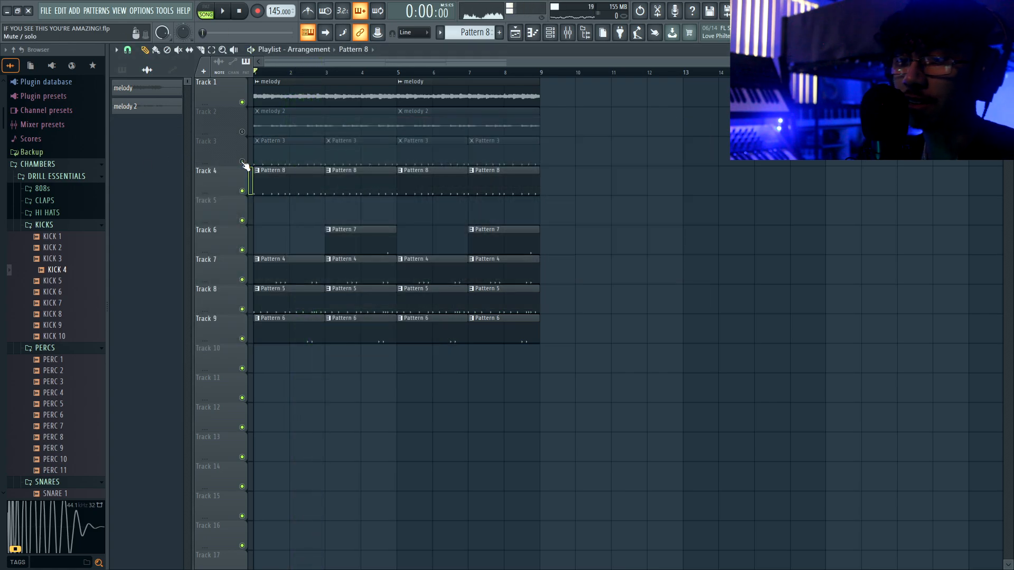
key(space)
double_click(302, 85)
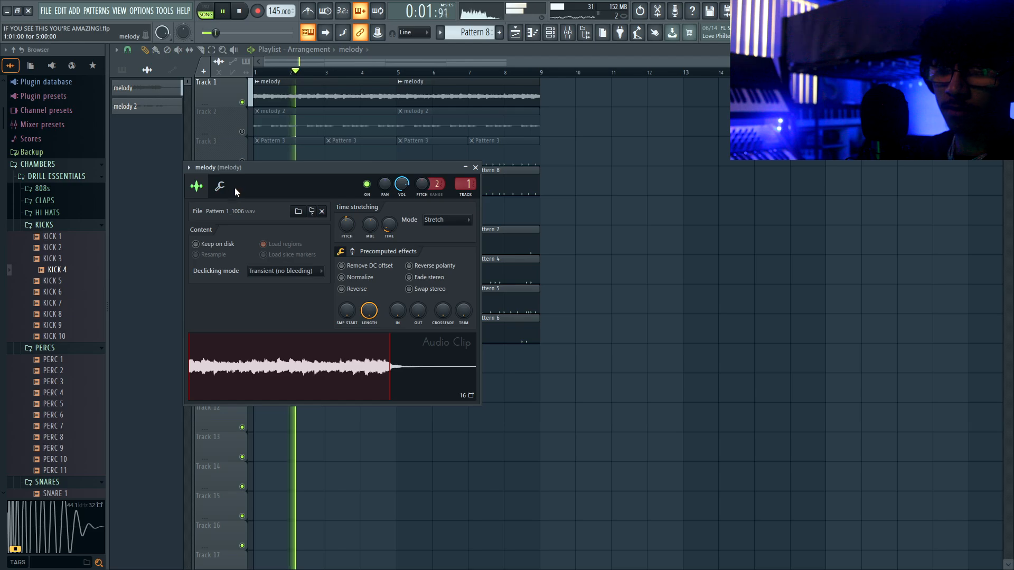
click(220, 186)
key(F6)
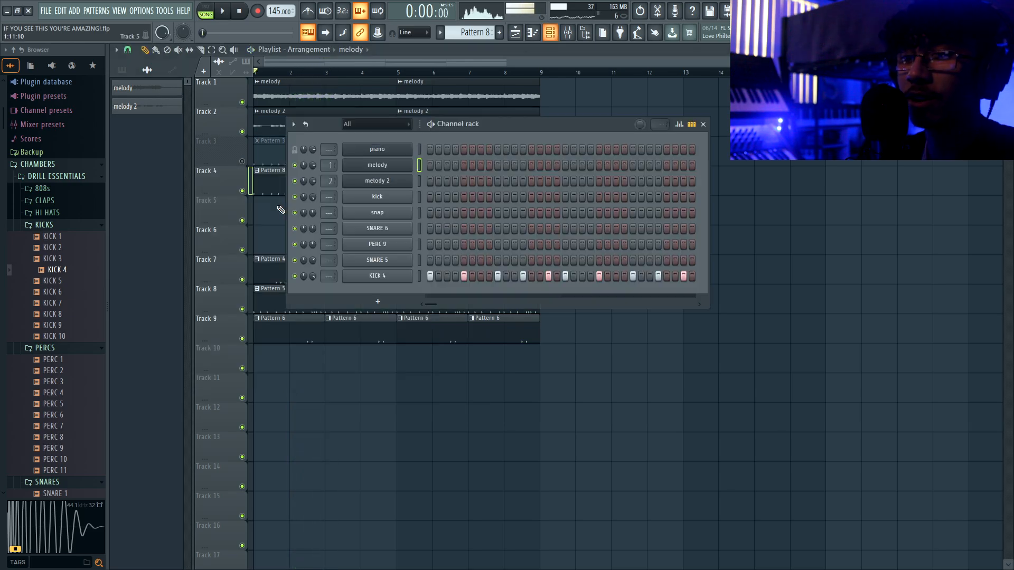
- Unmute Track 3, turn KICK 4's volume down slightly, and mute Track 8
click(242, 162)
key(space)
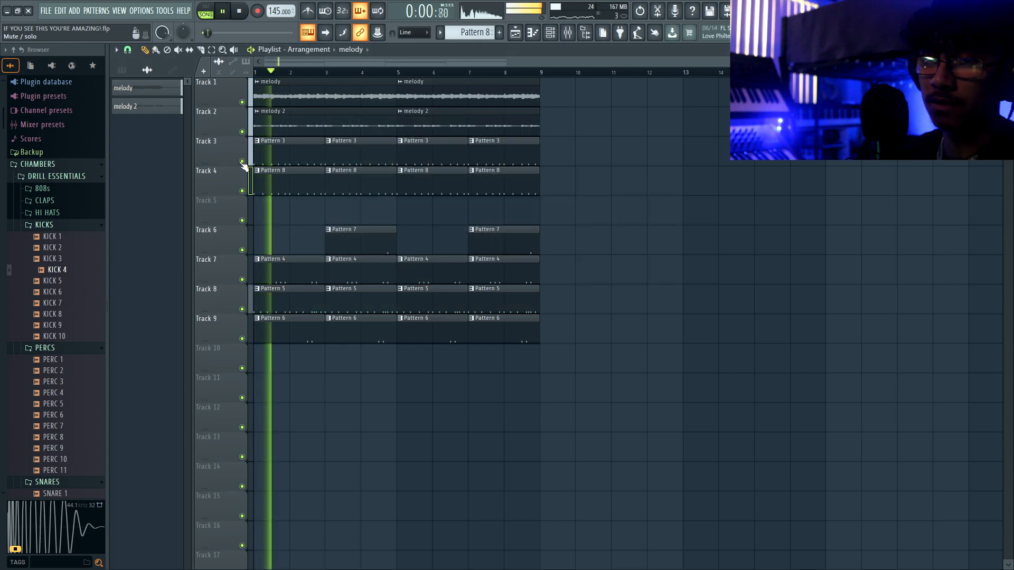
key(F6)
drag(312, 276, 315, 279)
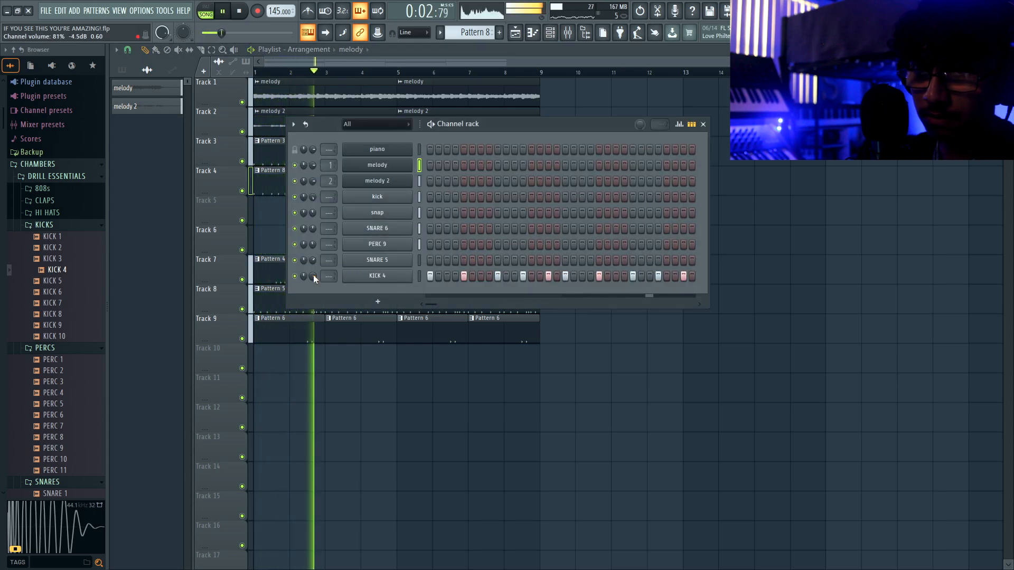
key(F6)
click(242, 308)
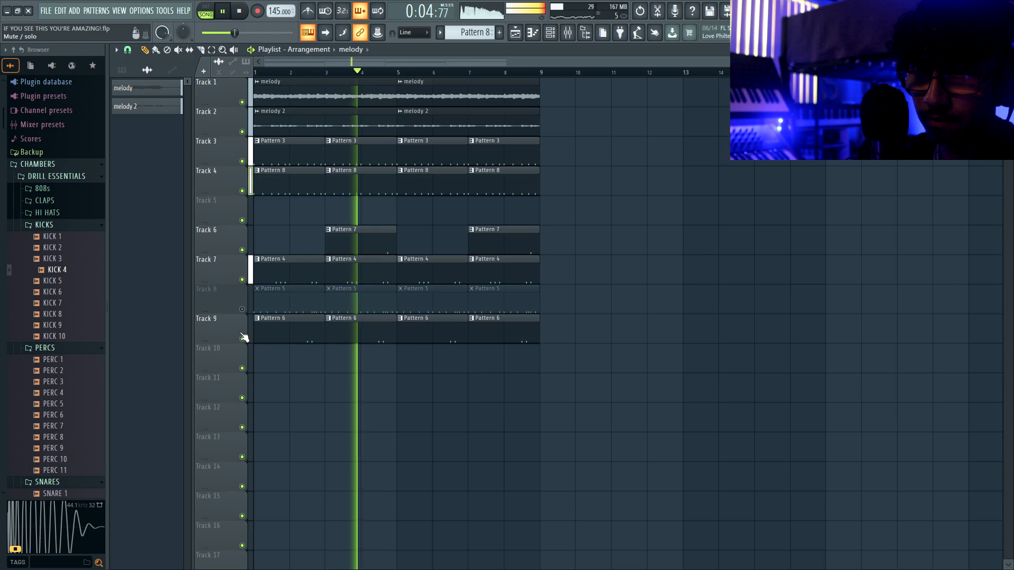
- Open Pattern 3's kick notes in the piano roll with an enlarged note area
double_click(434, 146)
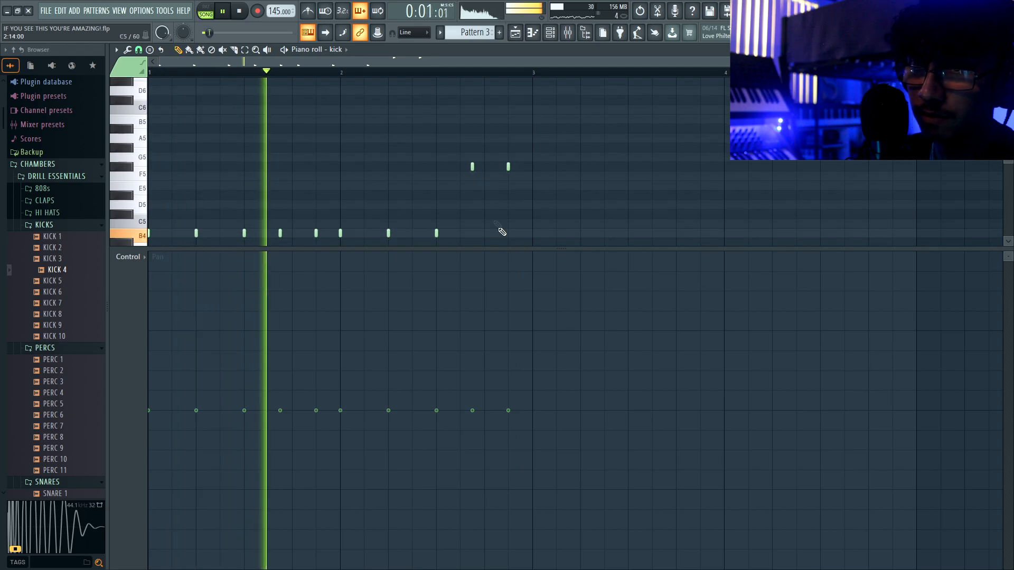
drag(498, 251, 494, 416)
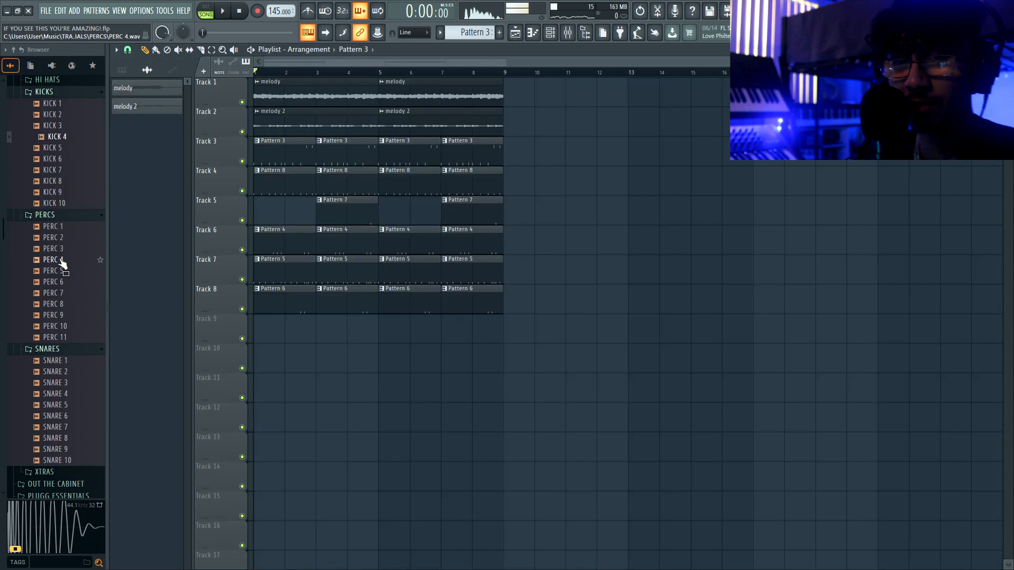
scroll(62, 263, down, 6)
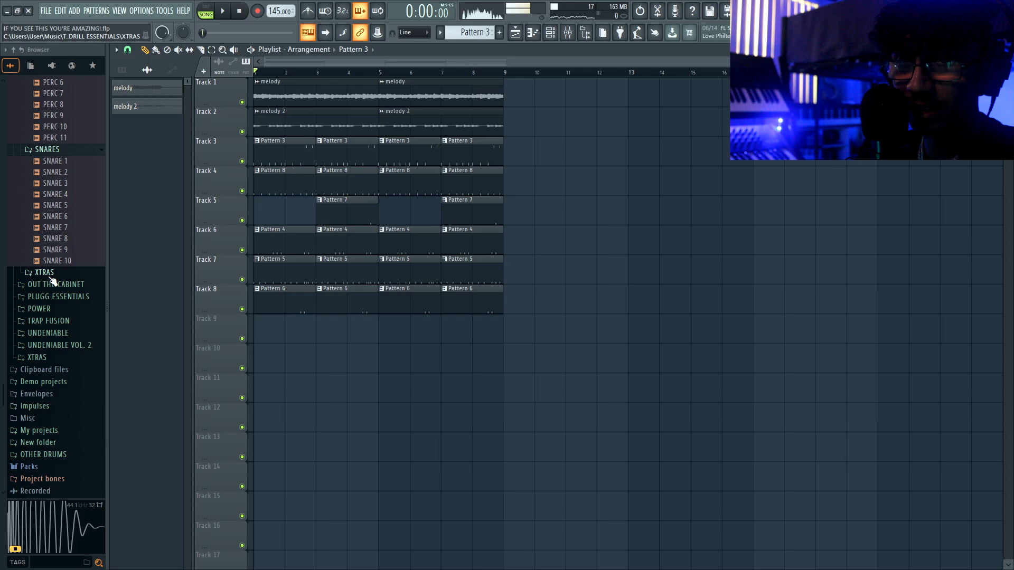
- Place the XTRA 3 stomp sample on Track 9, shorten it, and add another hit
click(51, 275)
drag(58, 306, 266, 328)
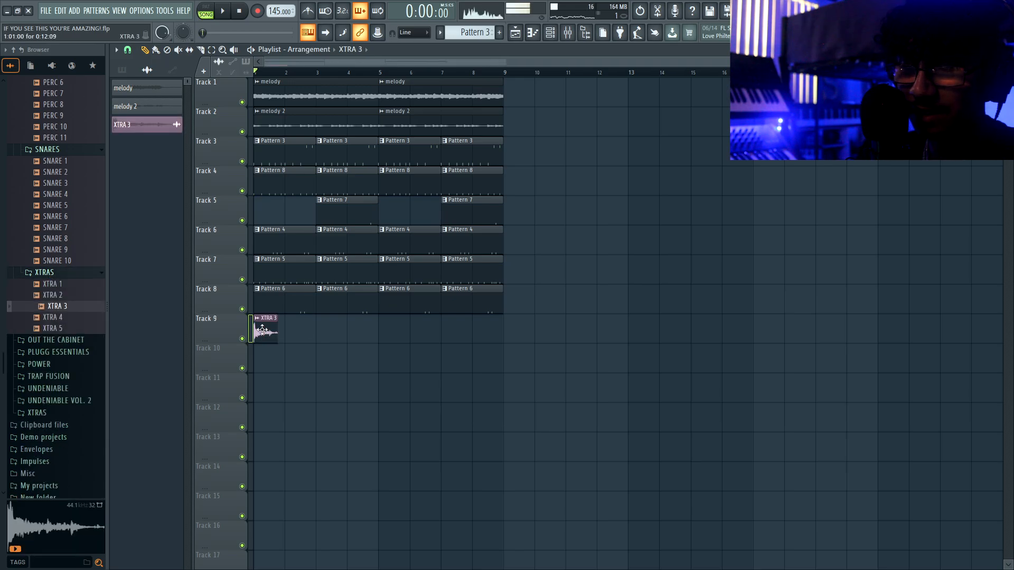
double_click(266, 327)
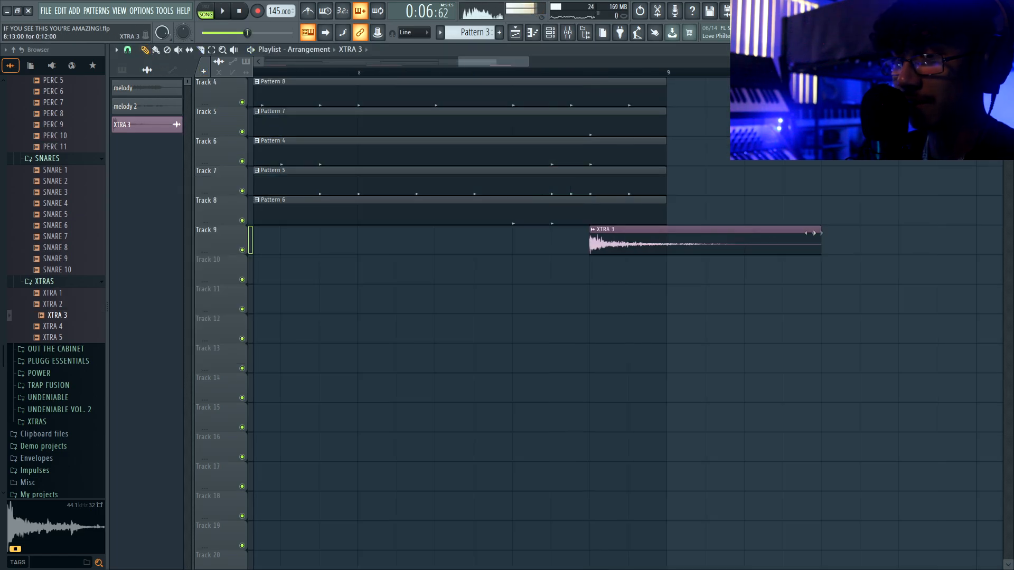
drag(811, 233, 617, 233)
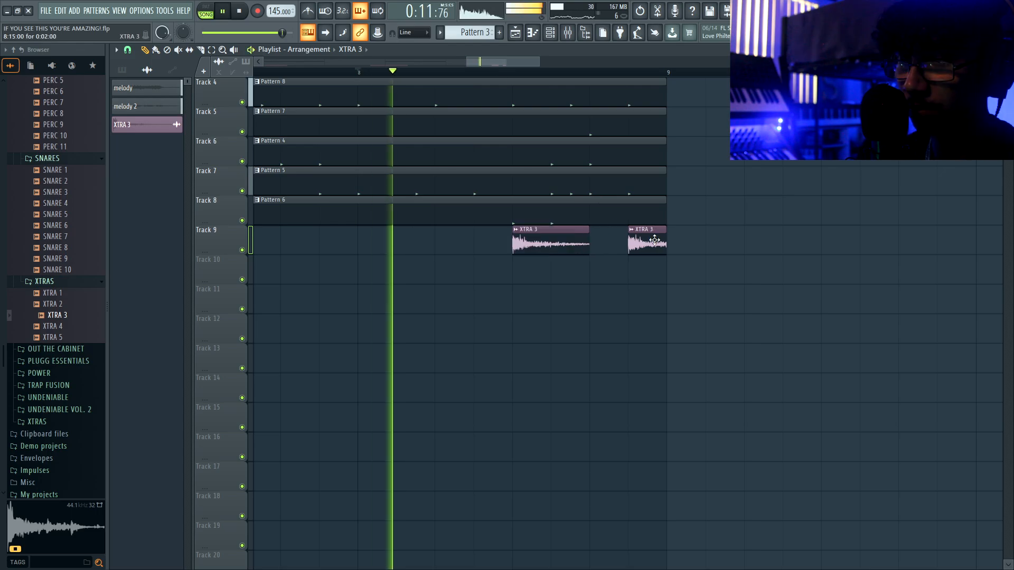
click(602, 242)
scroll(590, 250, down, 4)
scroll(590, 250, down, 3)
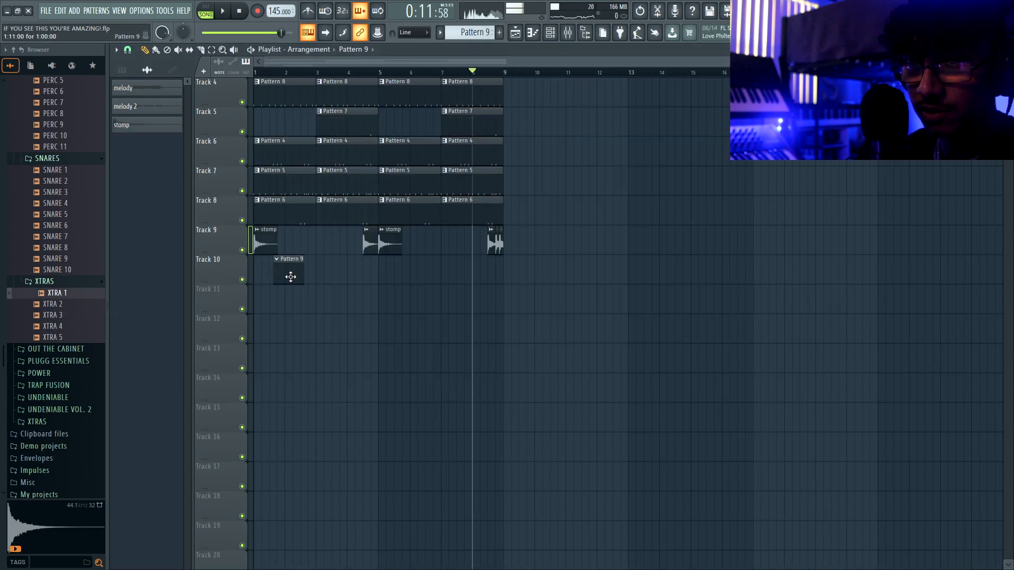
- Move the Pattern 9 clip to bar 1 and solo Track 3 for the vocal
drag(290, 277, 262, 278)
key(F6)
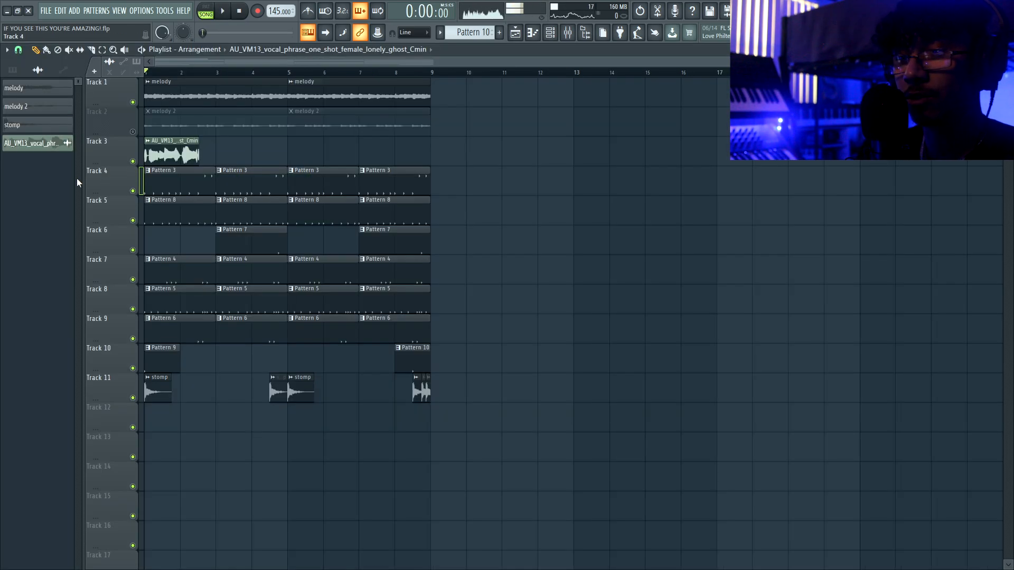
scroll(77, 179, up, 3)
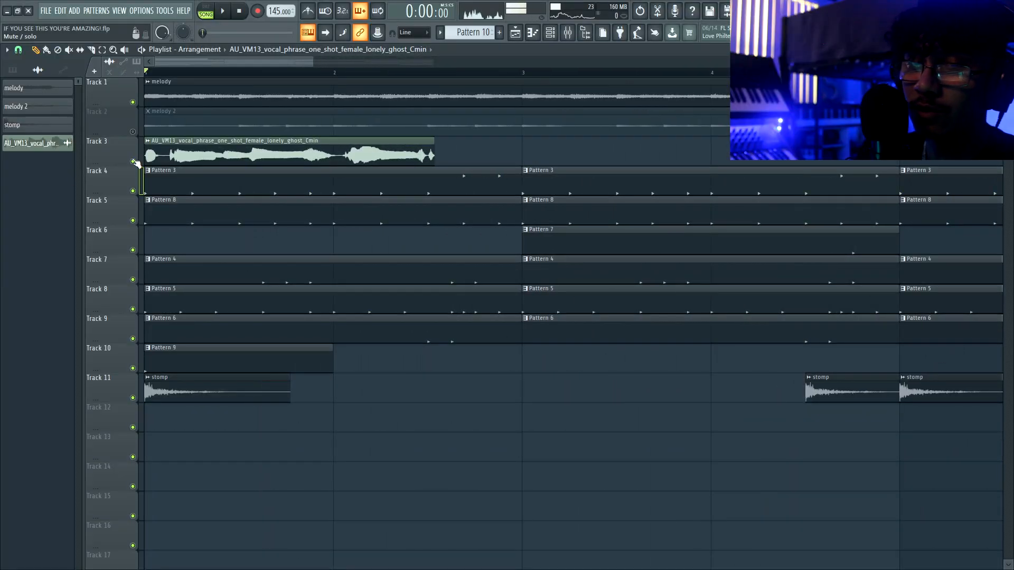
right_click(134, 161)
- Trim the Track 3 vocal clip down to a short chop and unmute Track 1
double_click(176, 148)
key(space)
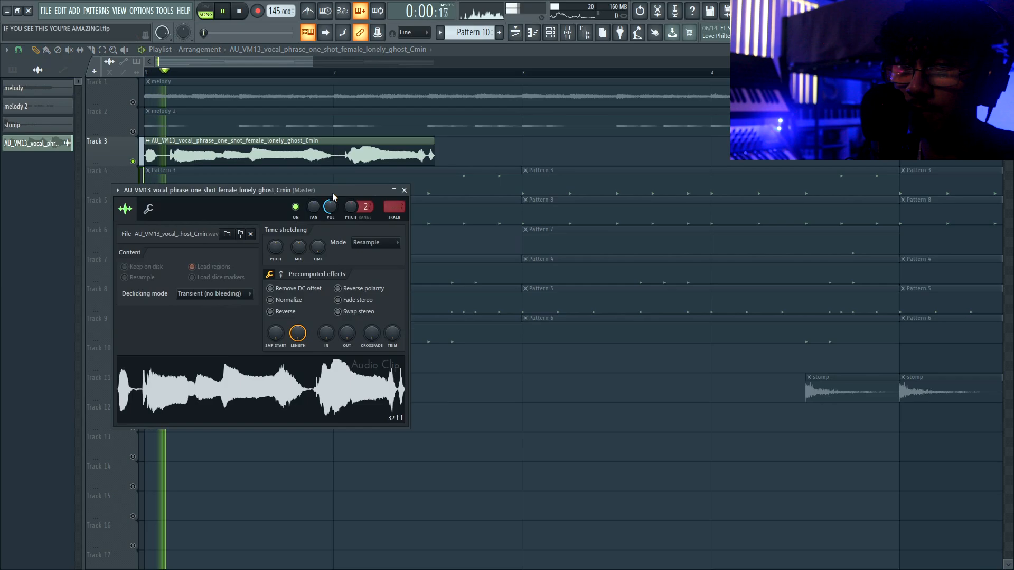
key(space)
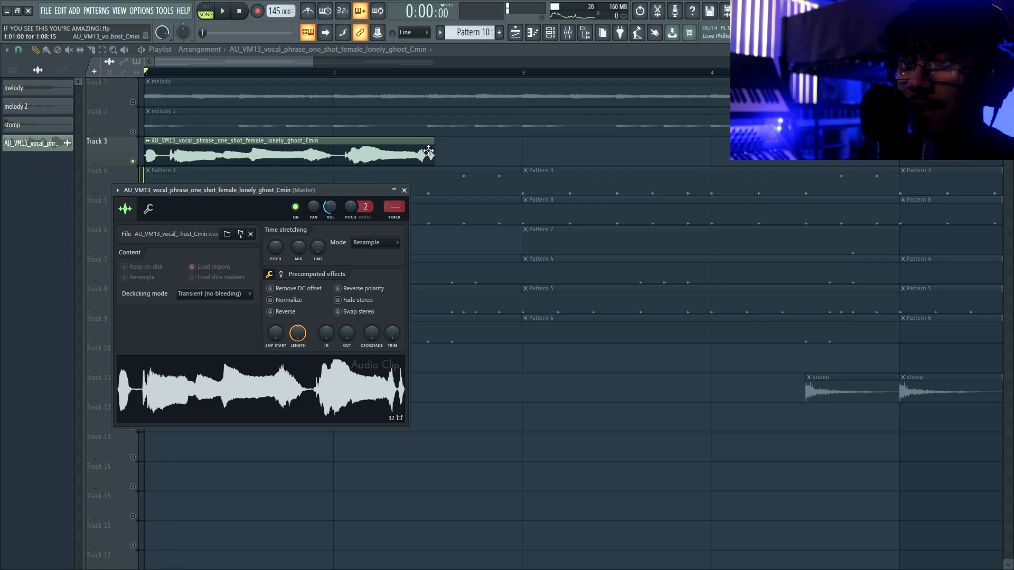
drag(428, 152, 368, 152)
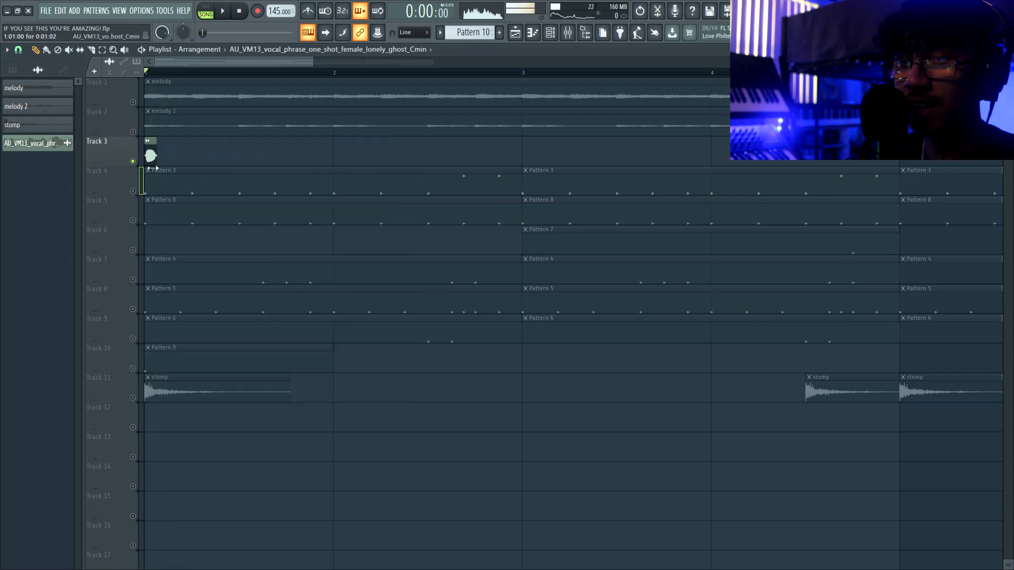
scroll(100, 155, up, 2)
click(133, 103)
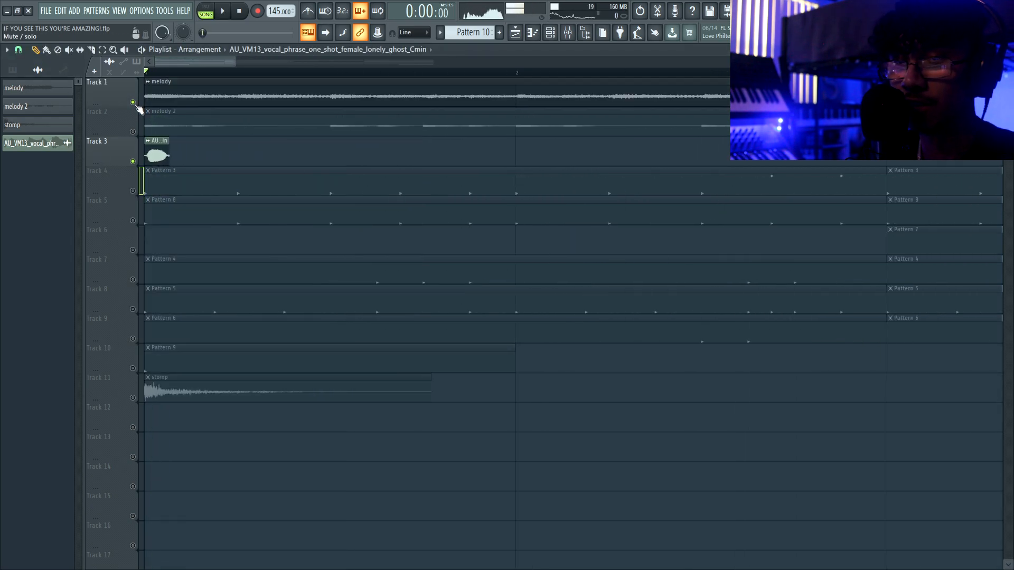
scroll(149, 150, up, 4)
drag(149, 150, 152, 151)
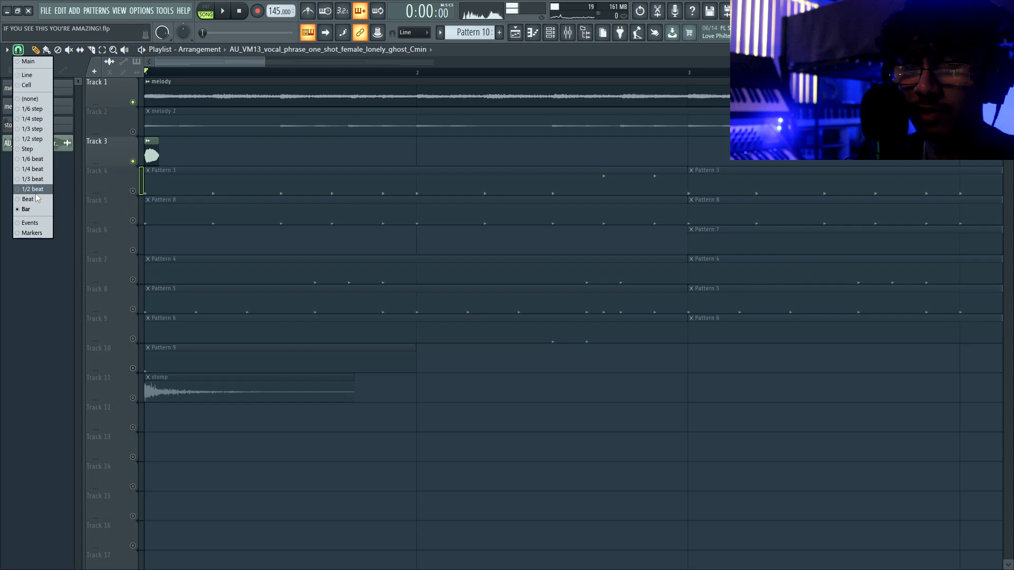
- With 1/2-beat snap, duplicate the two vocal chops two beats later and cut the clip
click(34, 190)
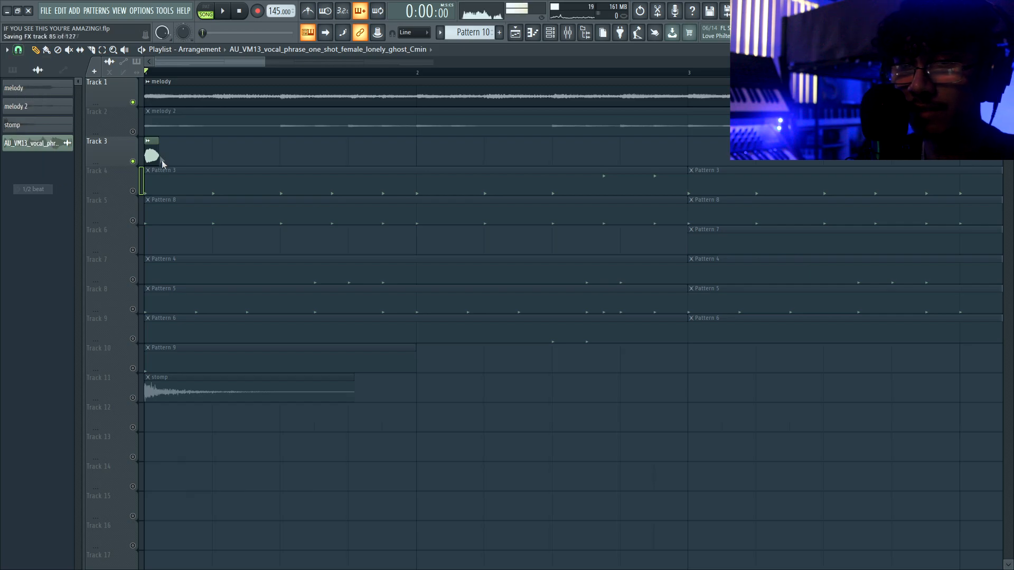
key(space)
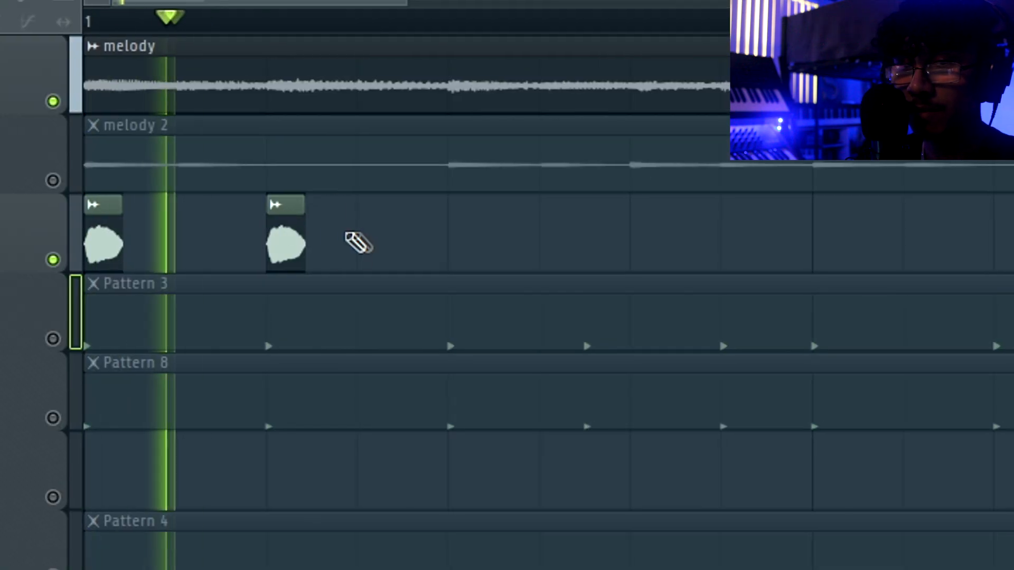
mouse_move(344, 233)
mouse_down()
mouse_move(85, 247)
mouse_move(845, 219)
mouse_up()
key(space)
key(space)
scroll(814, 224, down, 2)
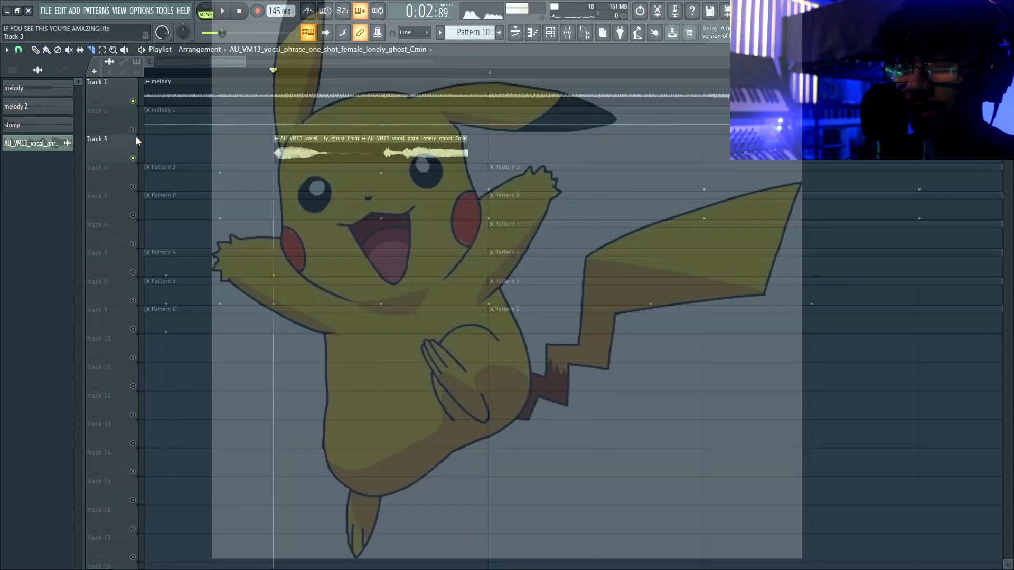
click(35, 49)
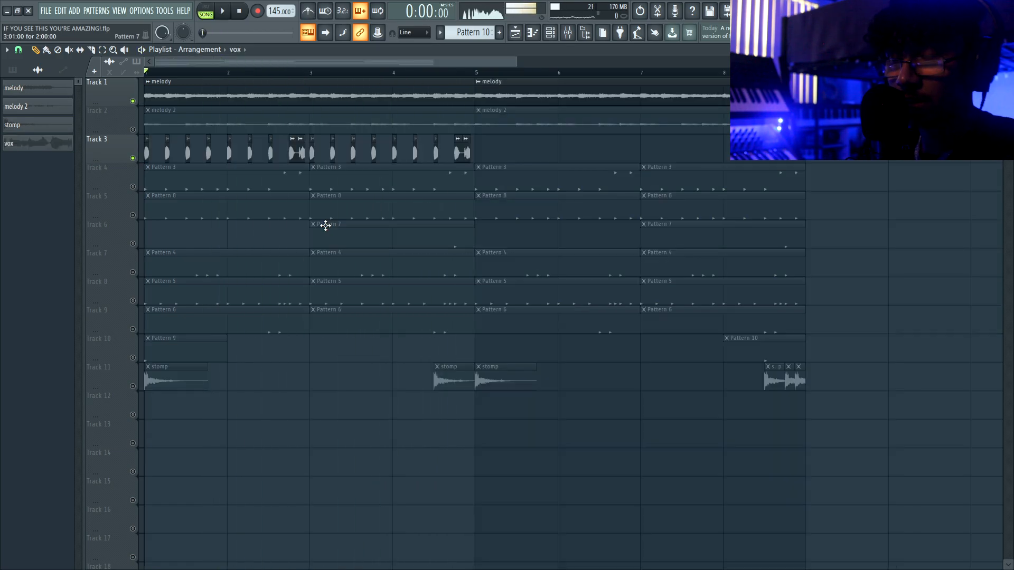
- Route the vocal channel to mixer insert 18 and start adding an effect
key(F9)
right_click(460, 183)
mouse_move(561, 176)
click(591, 177)
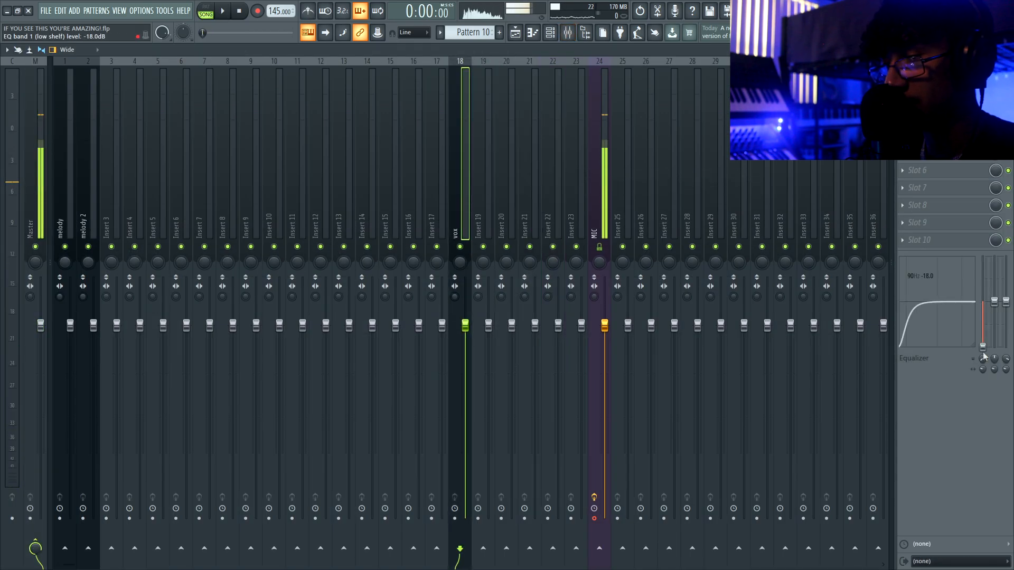
click(903, 83)
mouse_move(912, 93)
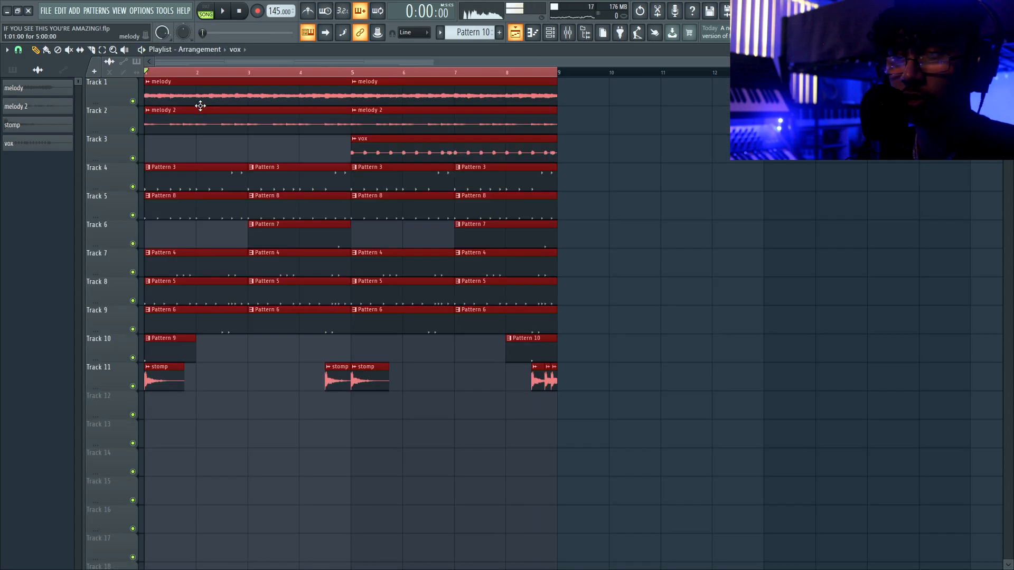
- Move the first melody clip and the clips from bars 10–13 so they start at bar 5
drag(267, 83, 729, 87)
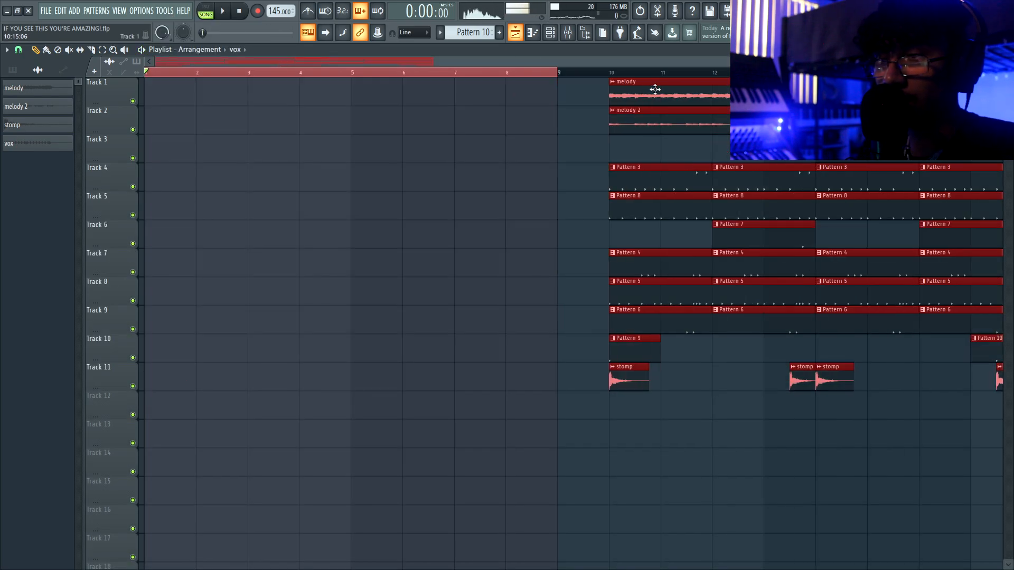
key(ctrl+d)
scroll(528, 91, down, 3)
drag(509, 88, 175, 86)
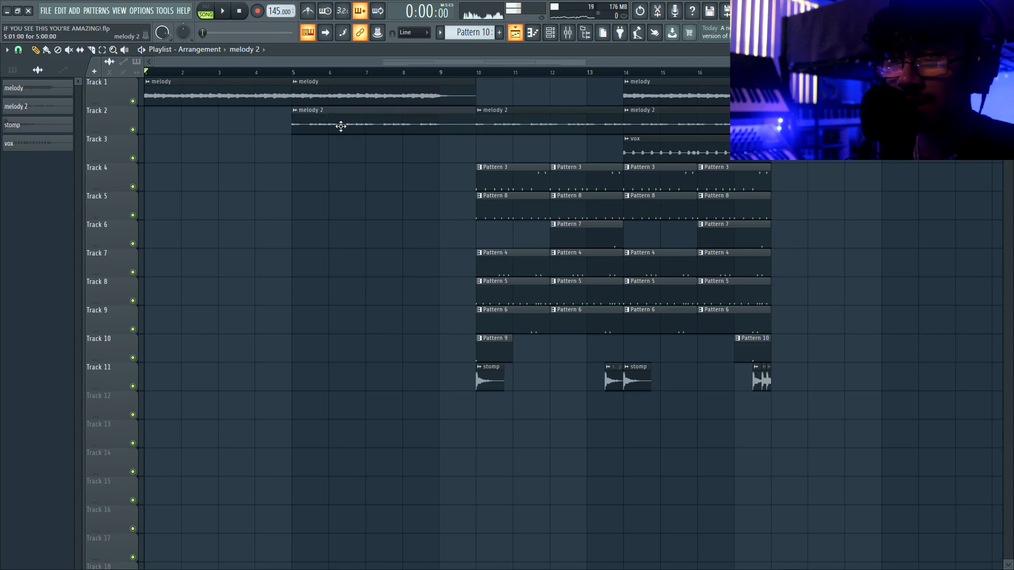
drag(485, 164, 607, 449)
drag(599, 183, 414, 192)
click(421, 353)
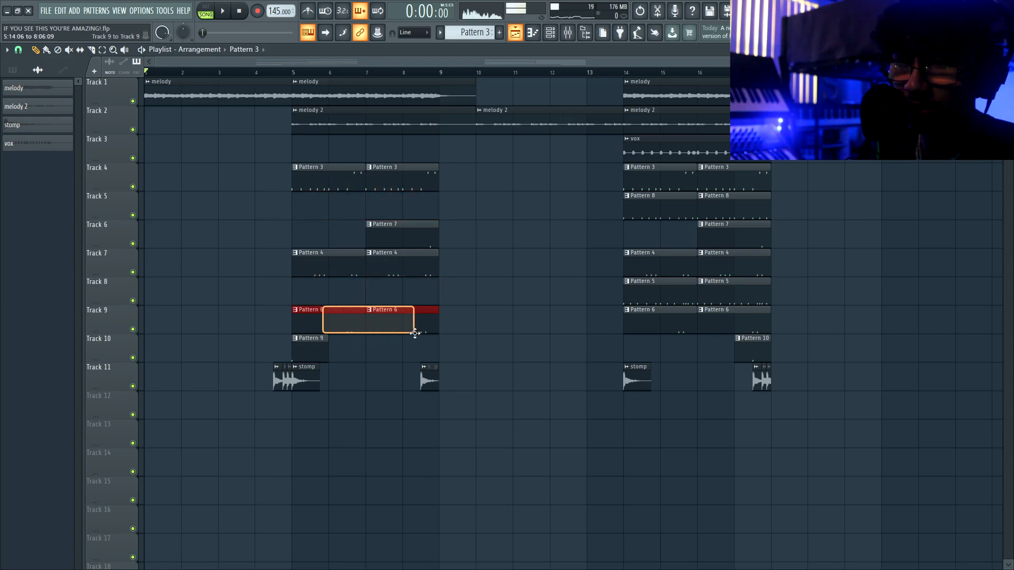
- Delete the Pattern 6, Pattern 7 and bar-10 melody 2 clips, then move the bar 14–18 clips to bar 9
drag(415, 333, 416, 334)
key(Delete)
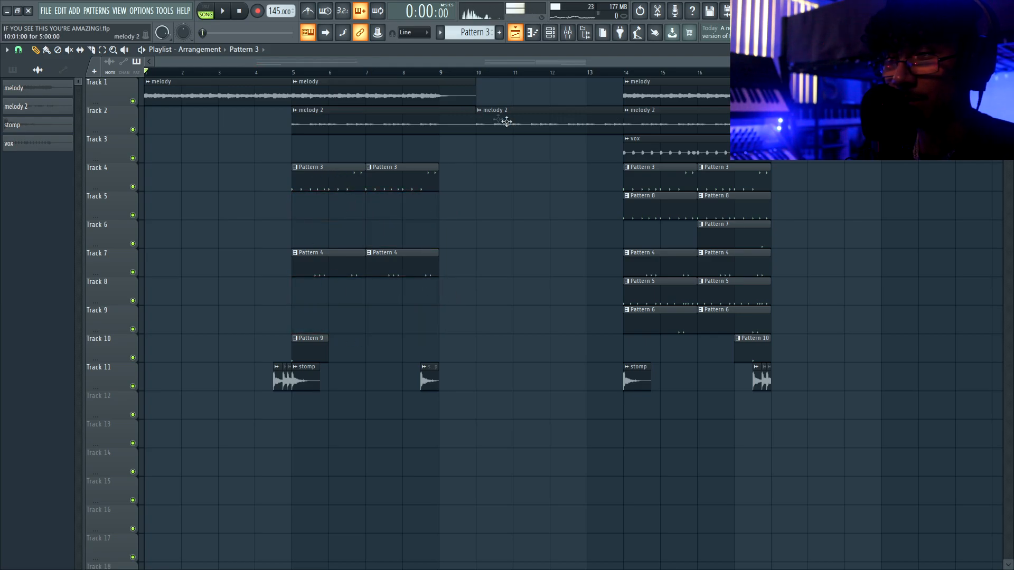
right_click(508, 122)
drag(609, 91, 840, 510)
drag(704, 84, 519, 87)
key(ctrl+d)
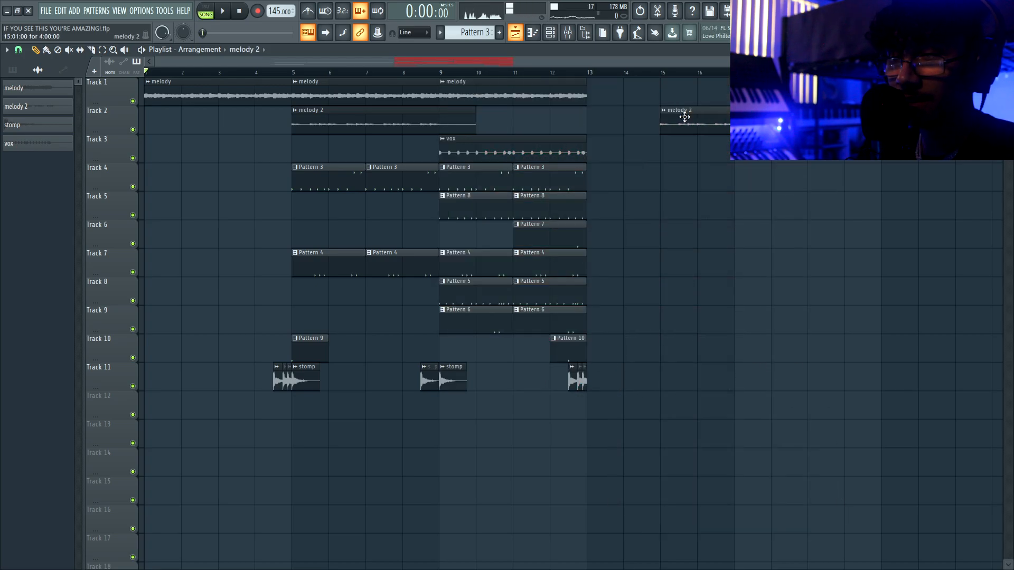
- Duplicate the vox and drum clips into bars 13–17, add melody 2 at bar 13, and play
drag(472, 164, 554, 223)
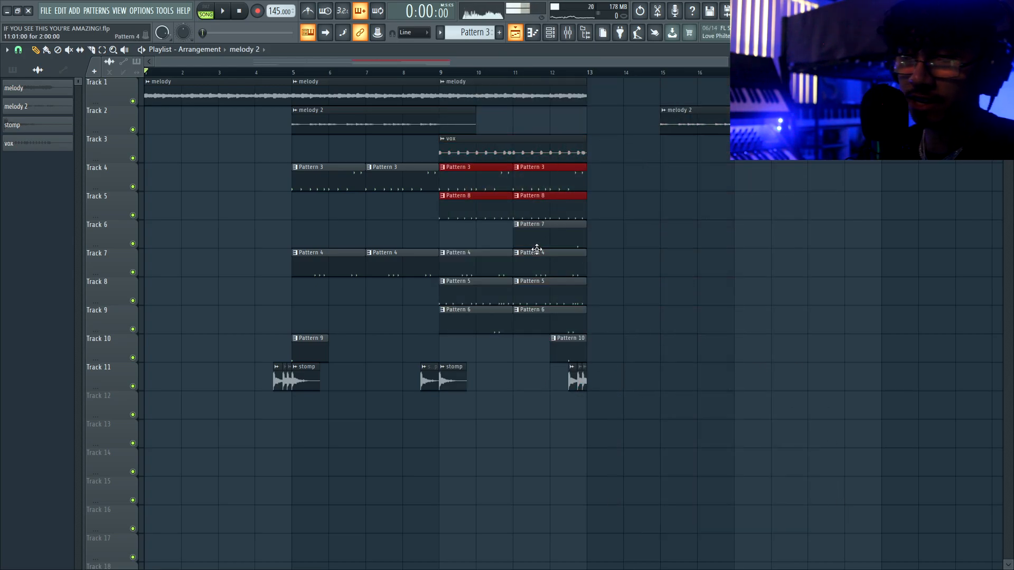
key(ctrl+d)
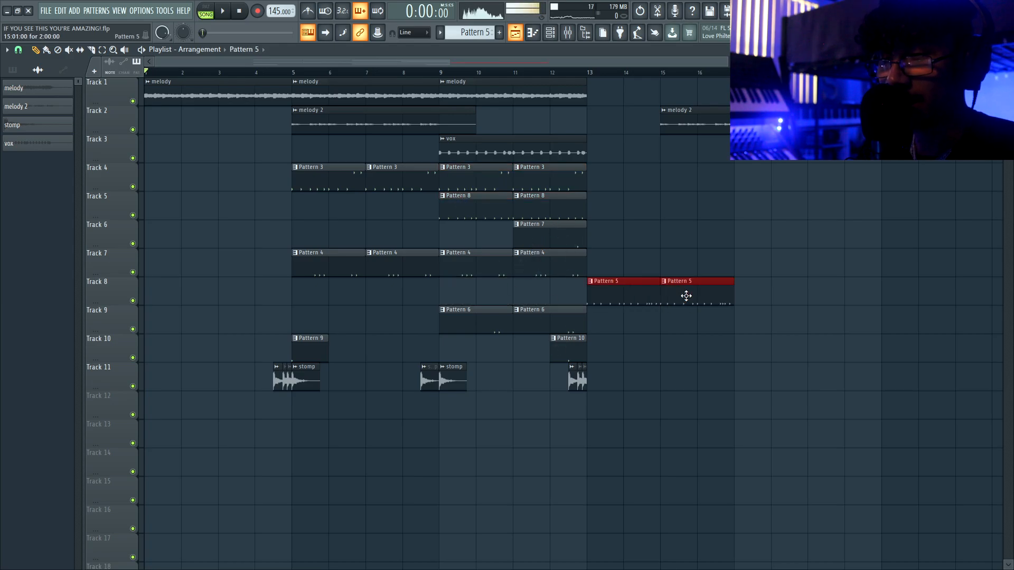
drag(611, 307, 443, 421)
key(ctrl+d)
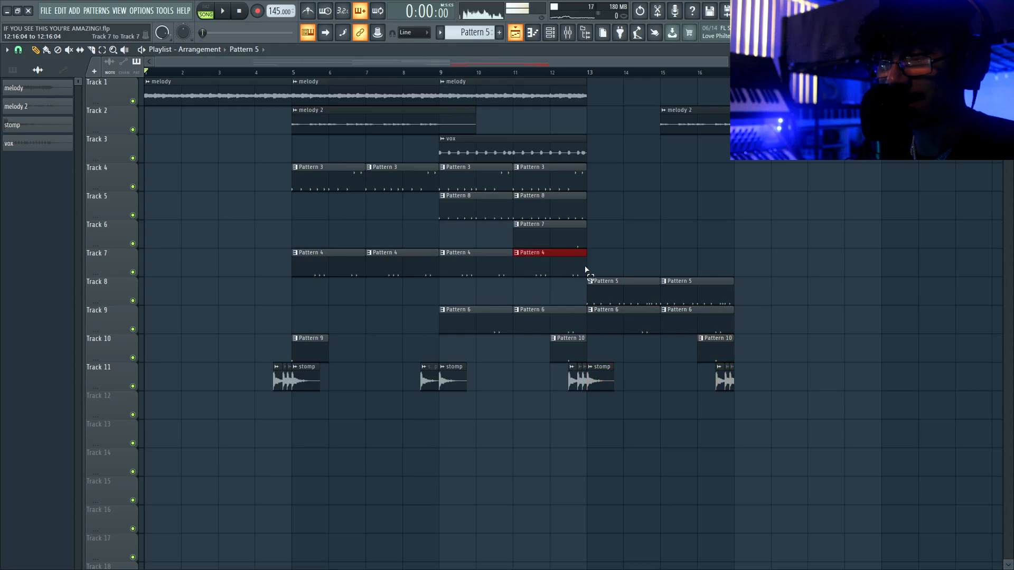
drag(585, 270, 446, 150)
key(ctrl+b)
drag(530, 99, 640, 99)
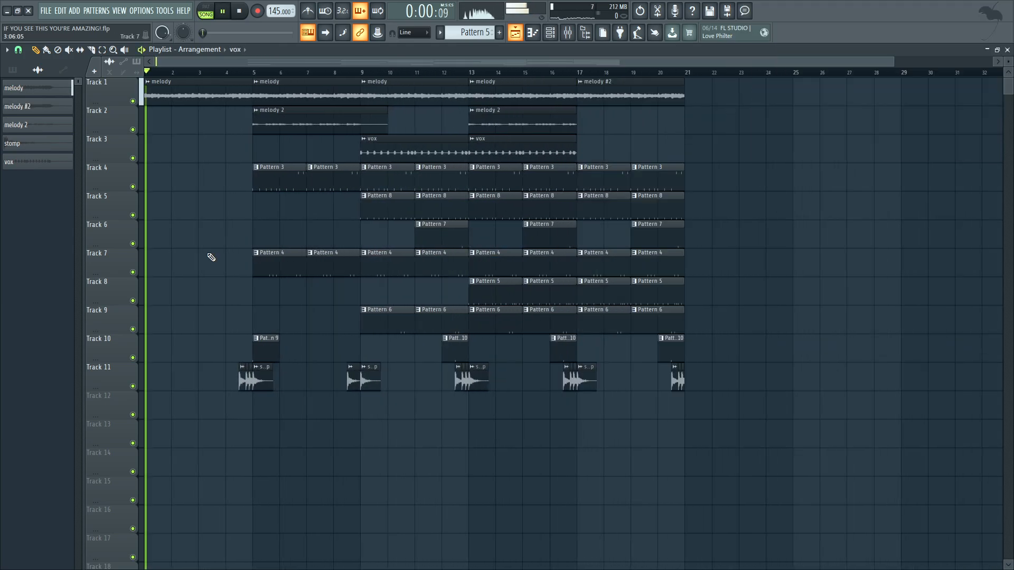
key(space)
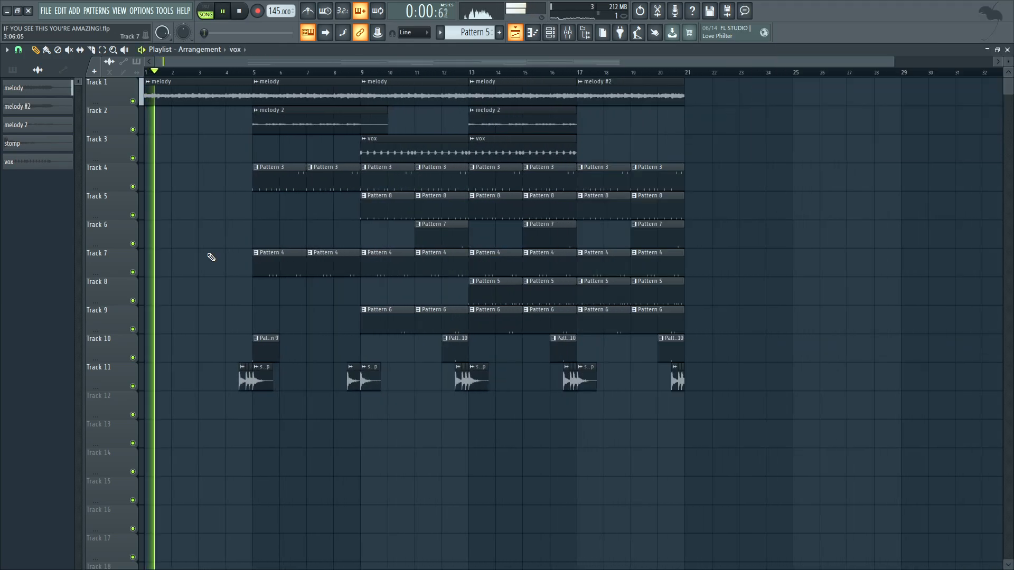